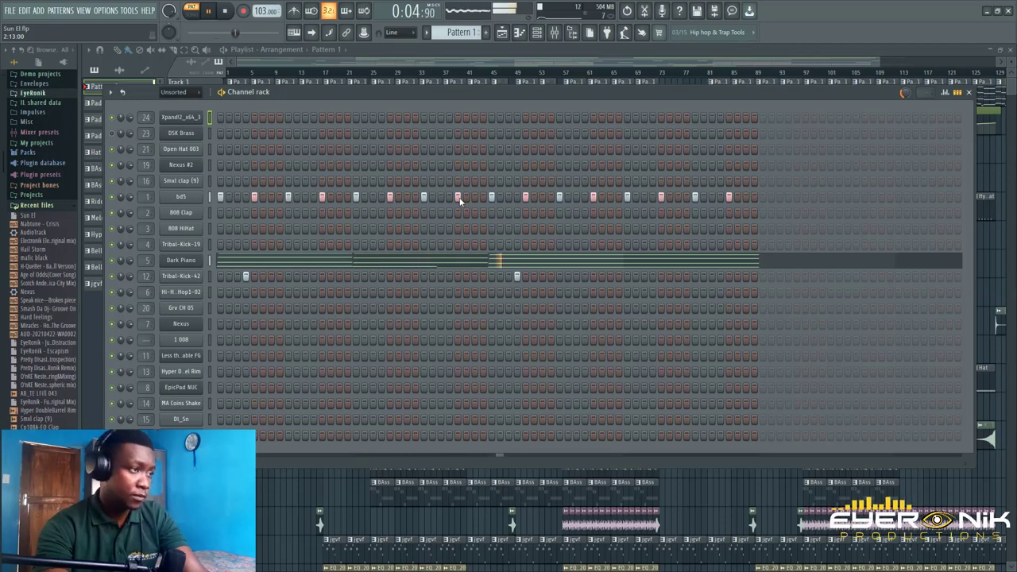
# - Stop the playback and open the Dark Piano channel's FL Keys window, placing it mid-screen
pyautogui.press('space')
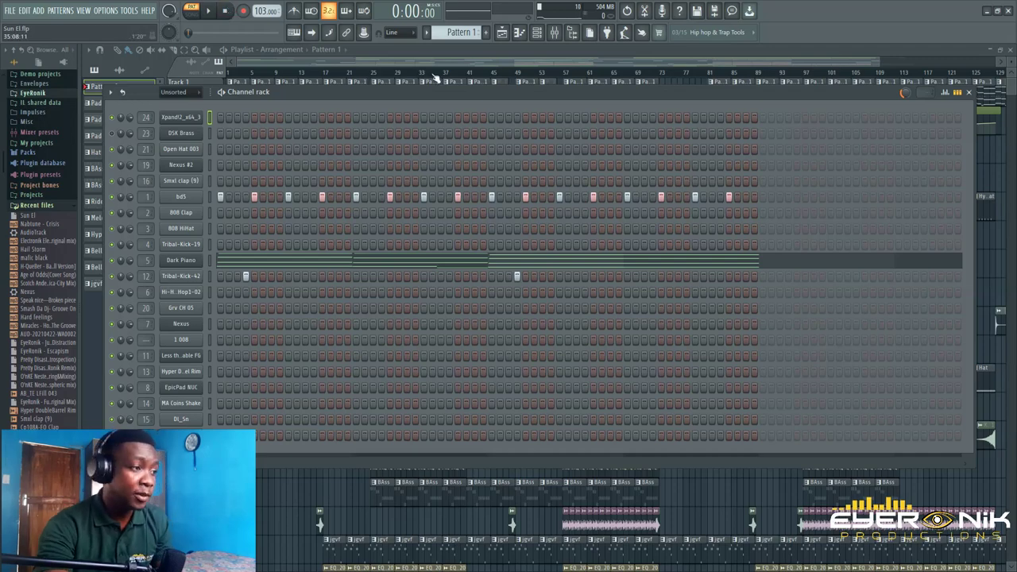
pyautogui.click(187, 263)
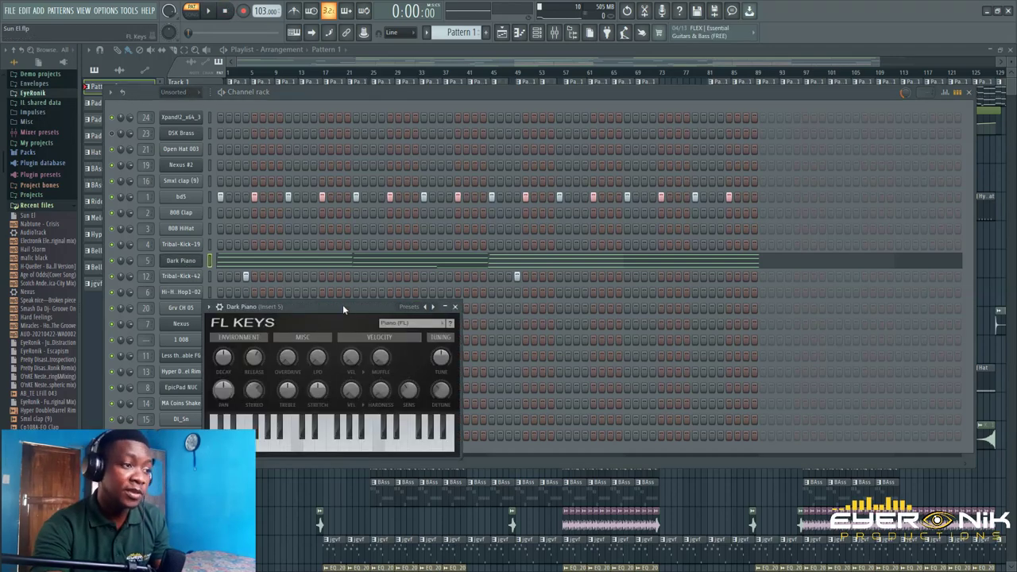
pyautogui.moveTo(343, 304); pyautogui.dragTo(485, 243)
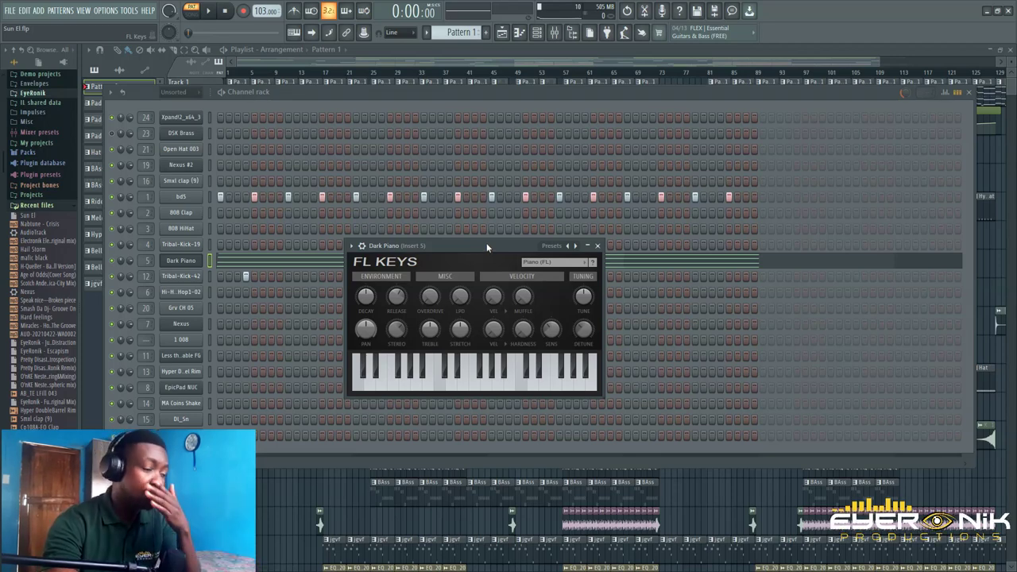
# - Open the Dark Piano part in the piano roll and examine its chord notes from the low to the high octaves
pyautogui.click(298, 258)
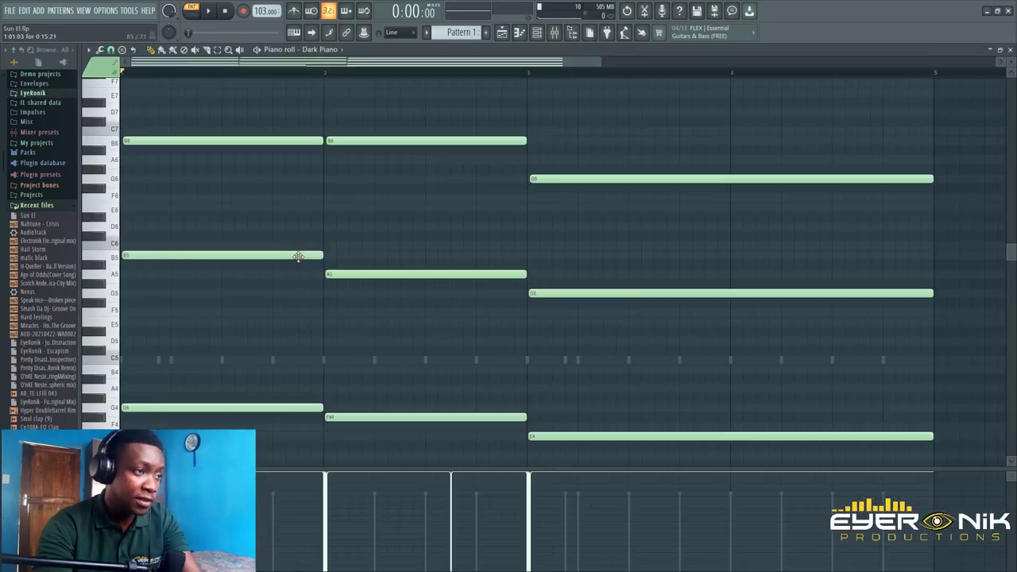
pyautogui.scroll(-4, 436, 71)
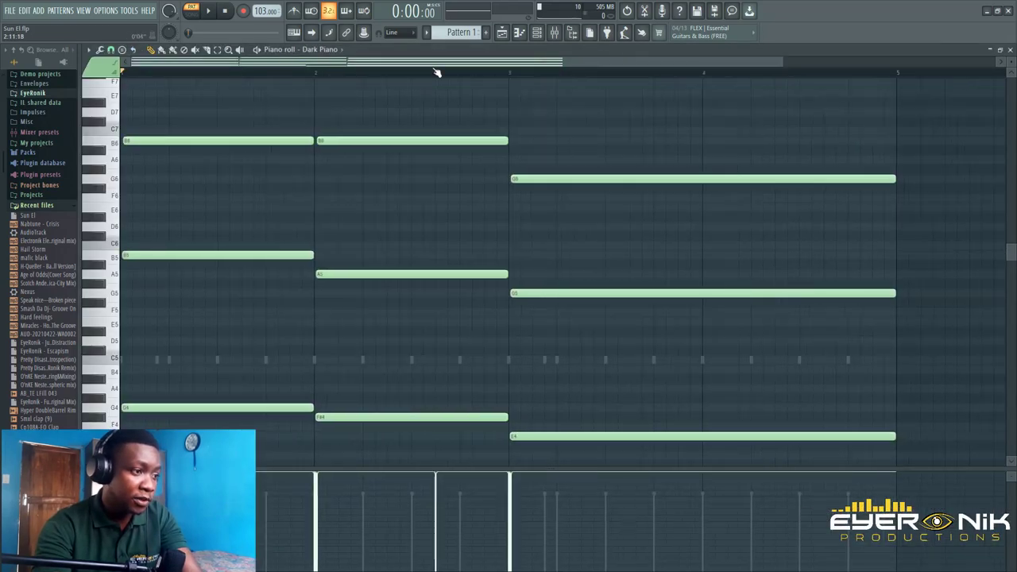
pyautogui.scroll(-5, 468, 217)
pyautogui.scroll(3, 468, 217)
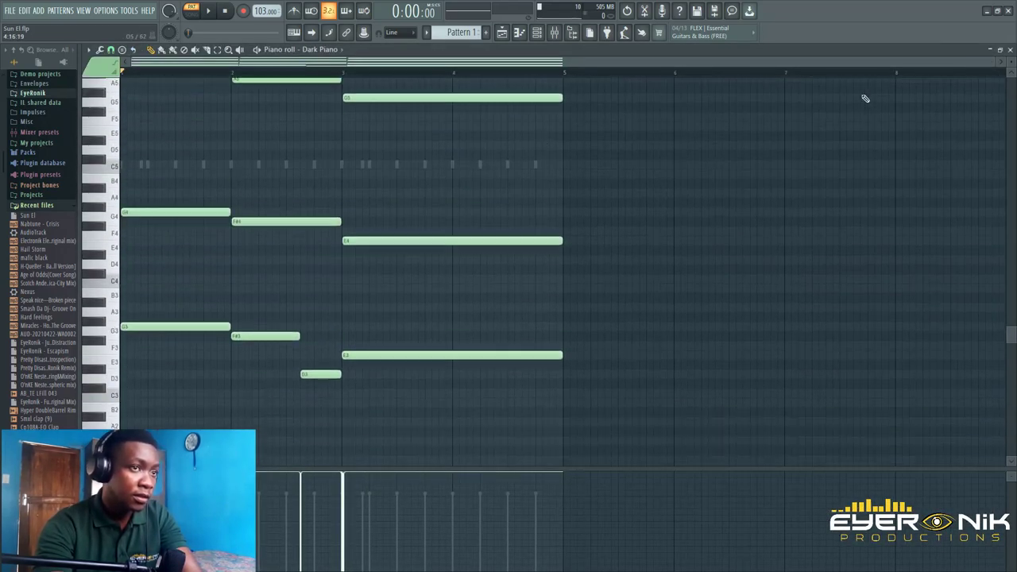
pyautogui.scroll(4, 1013, 72)
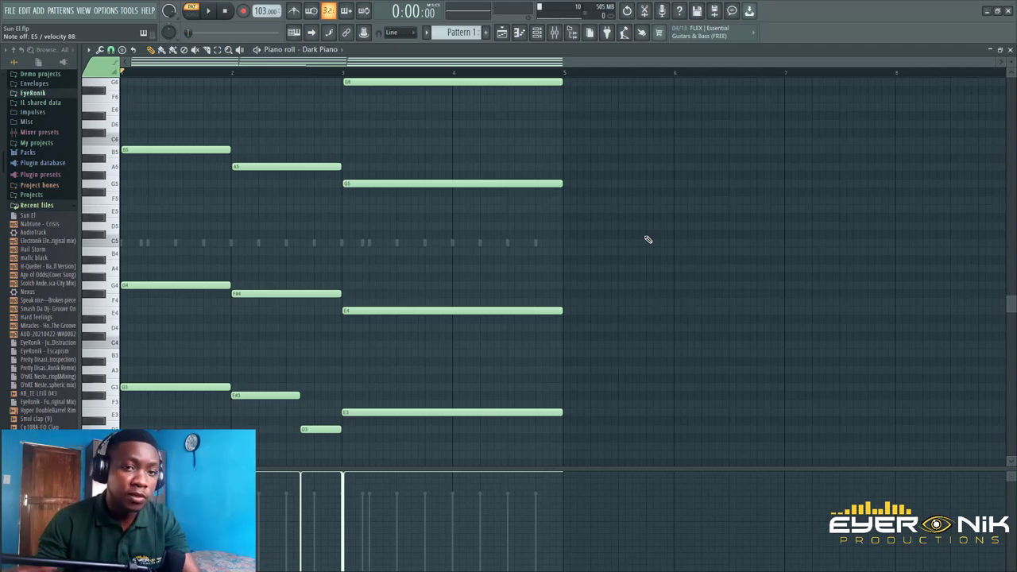
# - Audition the Dark Piano chords of Pattern 1 and stop the playback
pyautogui.press('space')
pyautogui.scroll(1, 651, 240)
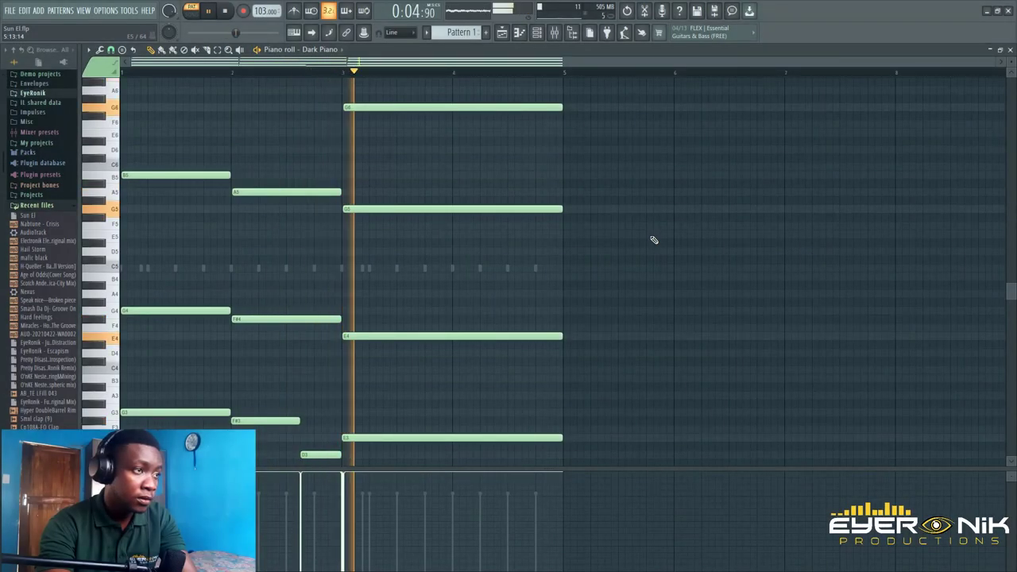
pyautogui.press('space')
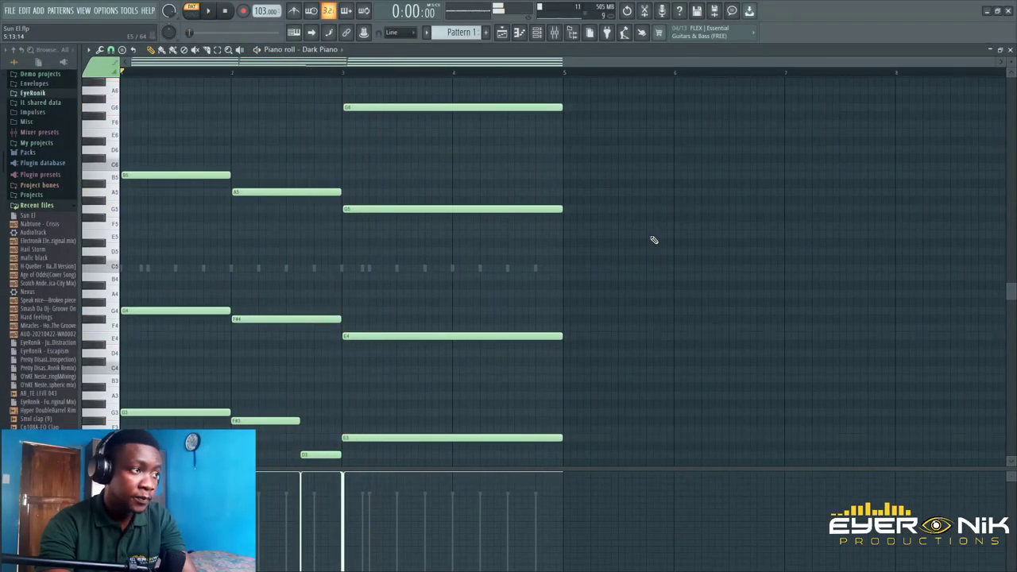
# - Show the playlist and audition the opening of the arrangement in song mode
pyautogui.click(537, 32)
pyautogui.click(503, 33)
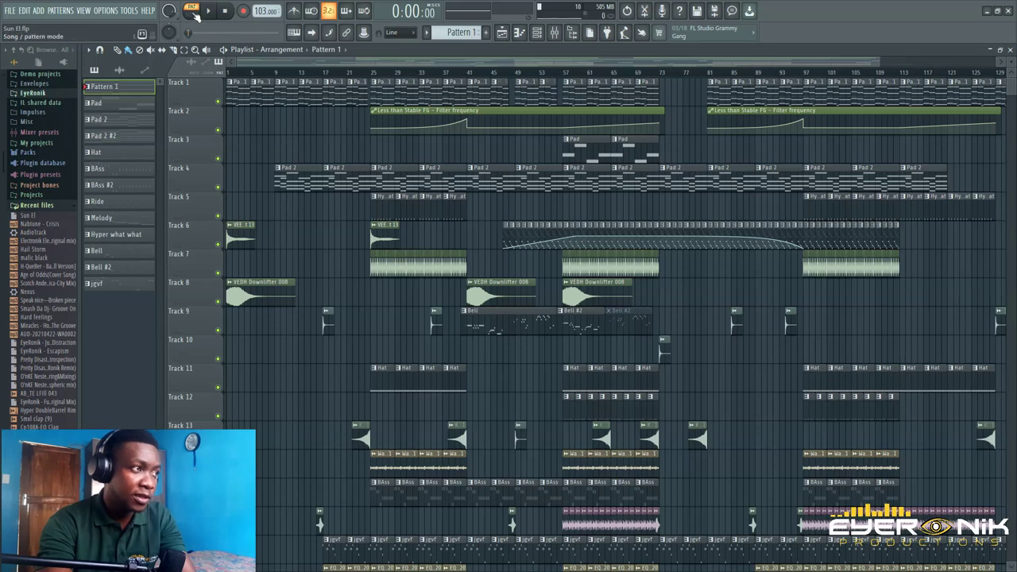
pyautogui.click(212, 12)
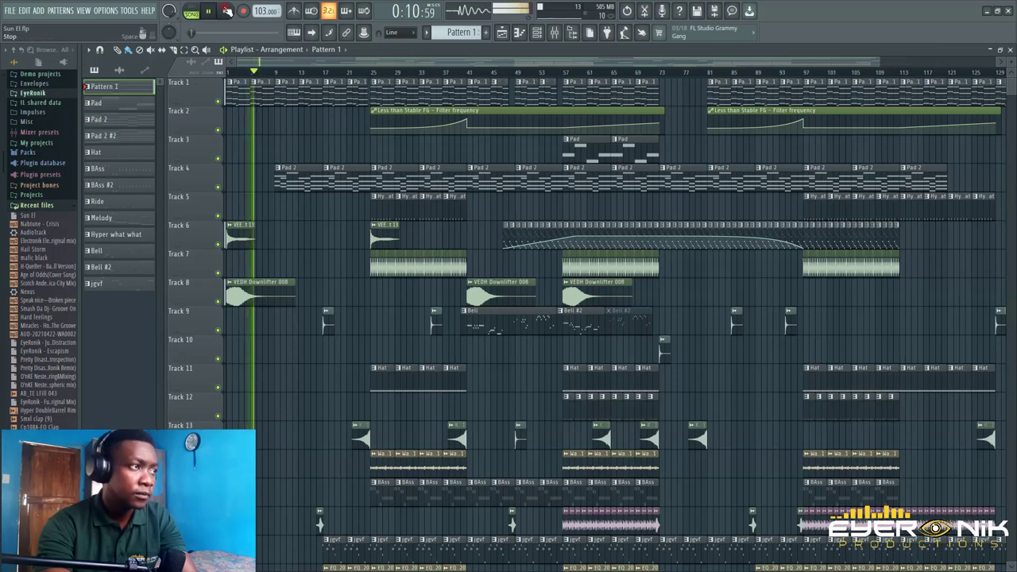
pyautogui.press('space')
# - Open a Pad 2 clip from Track 4 in the piano roll and examine its full chord progression
pyautogui.doubleClick(520, 169)
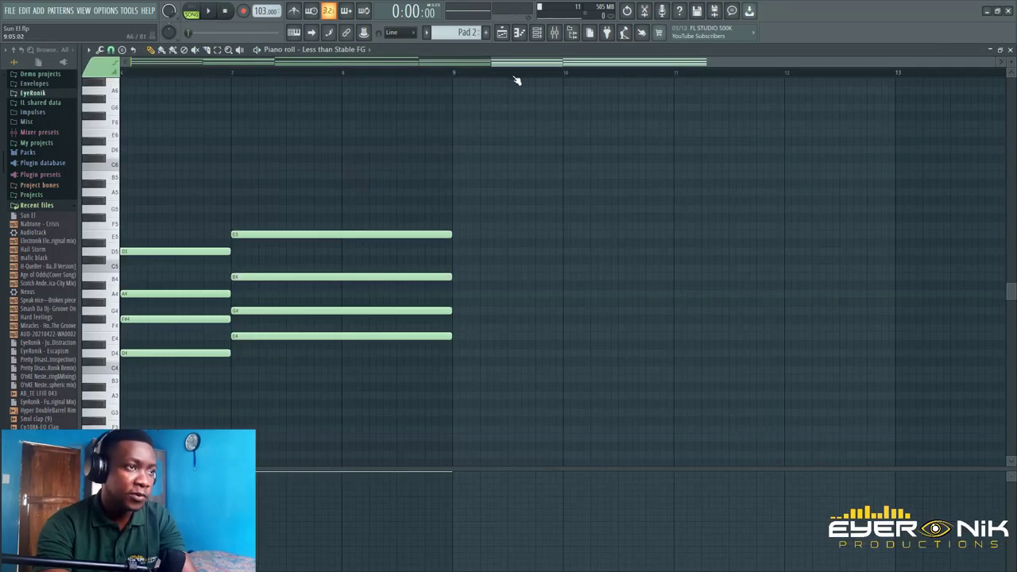
pyautogui.scroll(-3, 398, 82)
pyautogui.scroll(-1, 398, 81)
pyautogui.scroll(2, 402, 80)
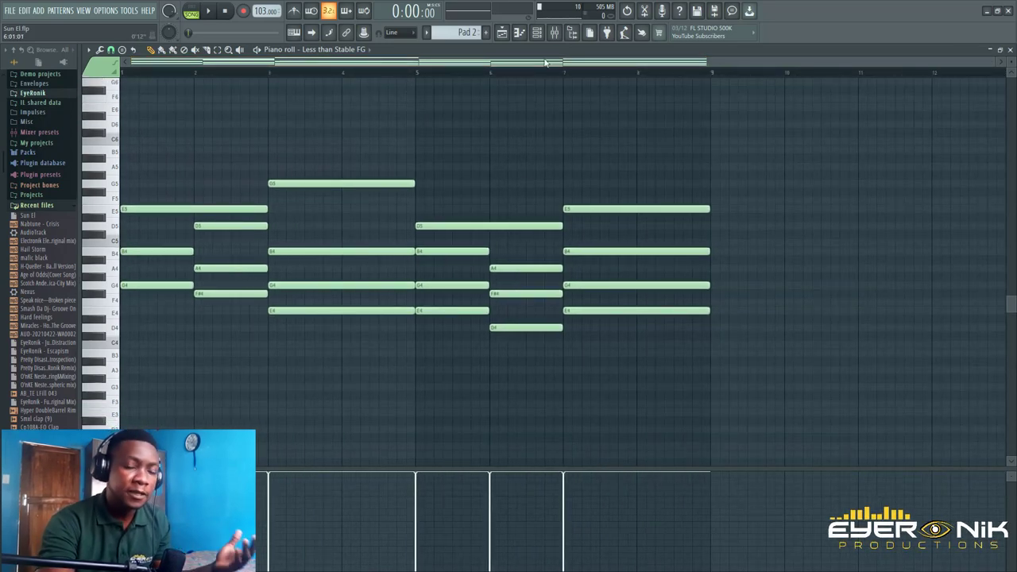
# - Switch to pattern mode and audition the Pad 2 chord progression
pyautogui.click(192, 10)
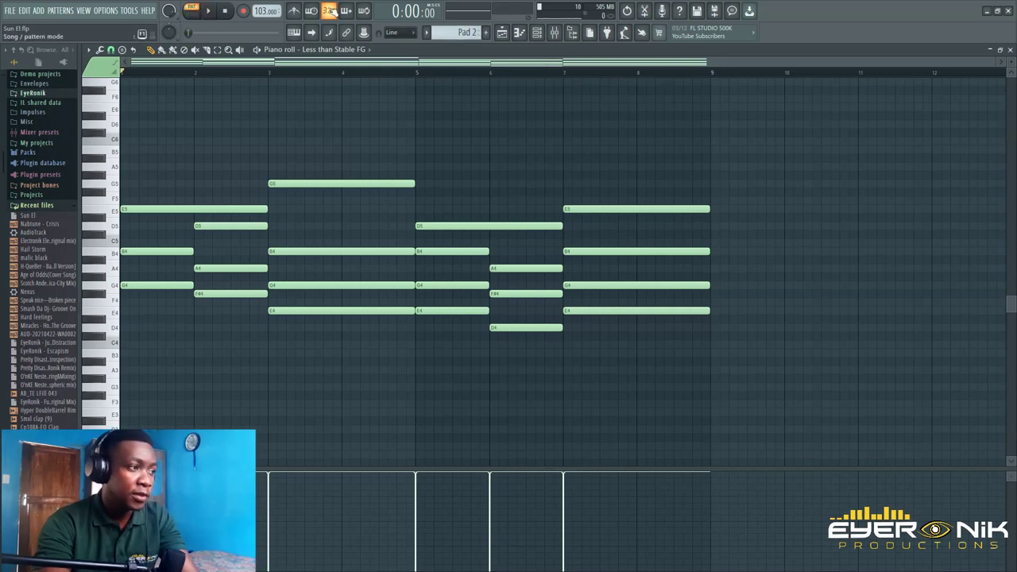
pyautogui.press('space')
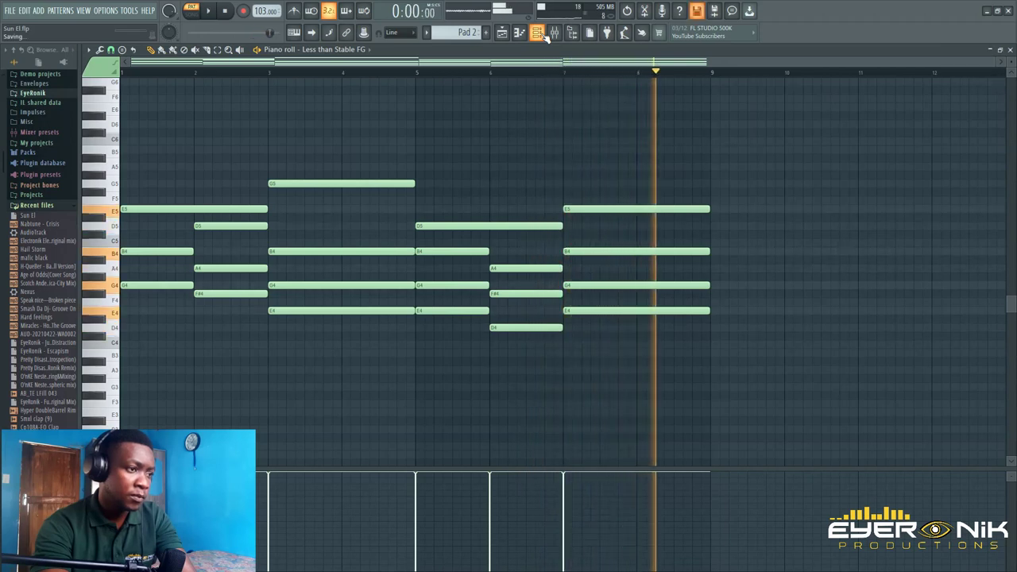
pyautogui.press('space')
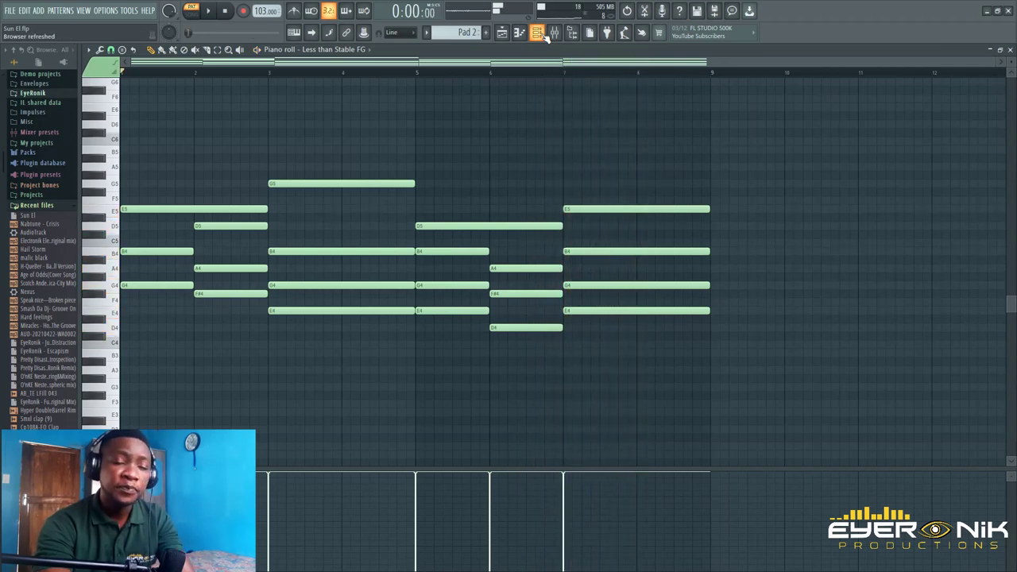
# - Select the Pad 2 chords one after another, starting at bars 1, 2, 3, 5 and 7, to point out the progression
pyautogui.click(219, 51)
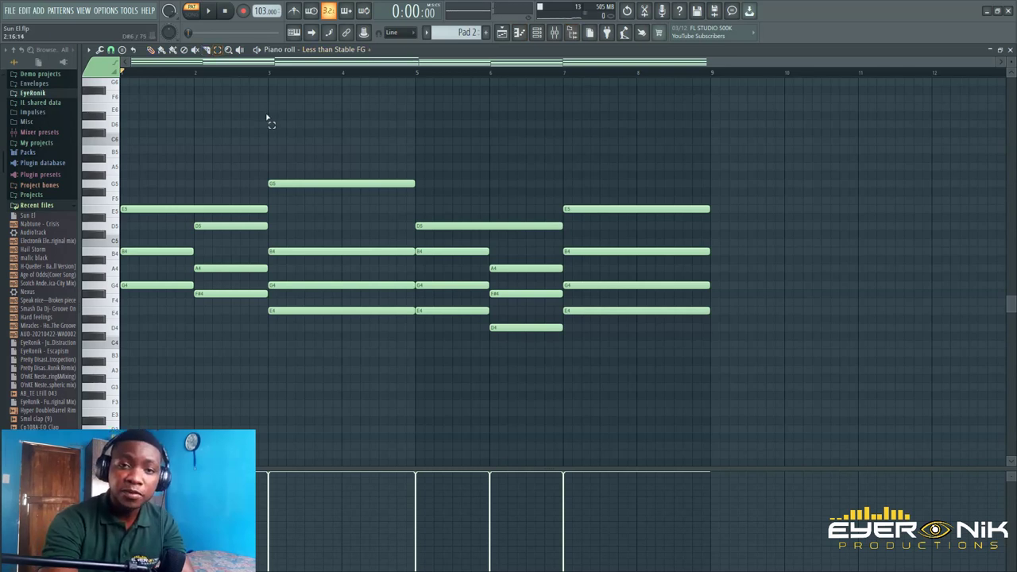
pyautogui.moveTo(157, 189); pyautogui.dragTo(147, 308)
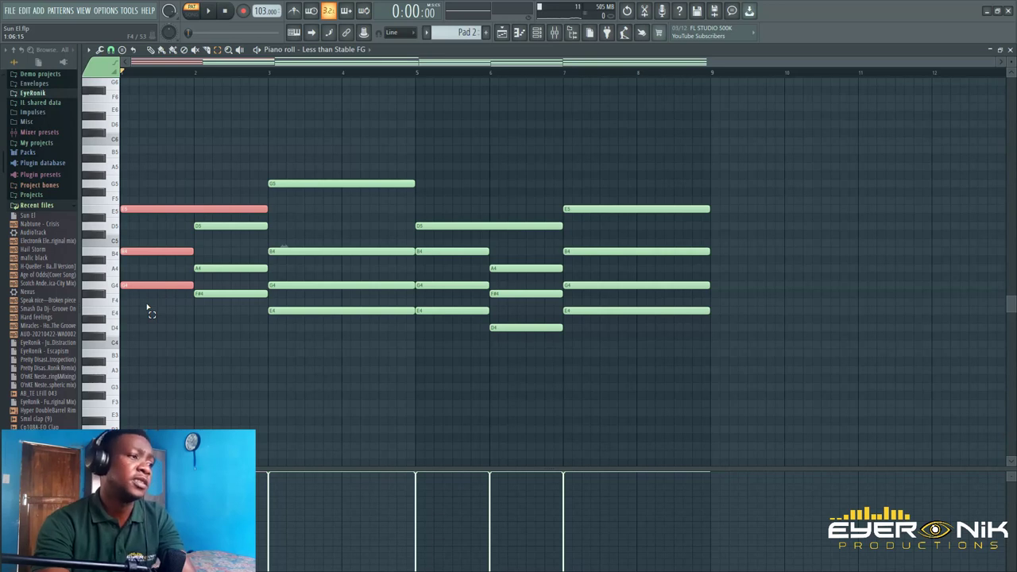
pyautogui.moveTo(197, 222); pyautogui.dragTo(266, 272)
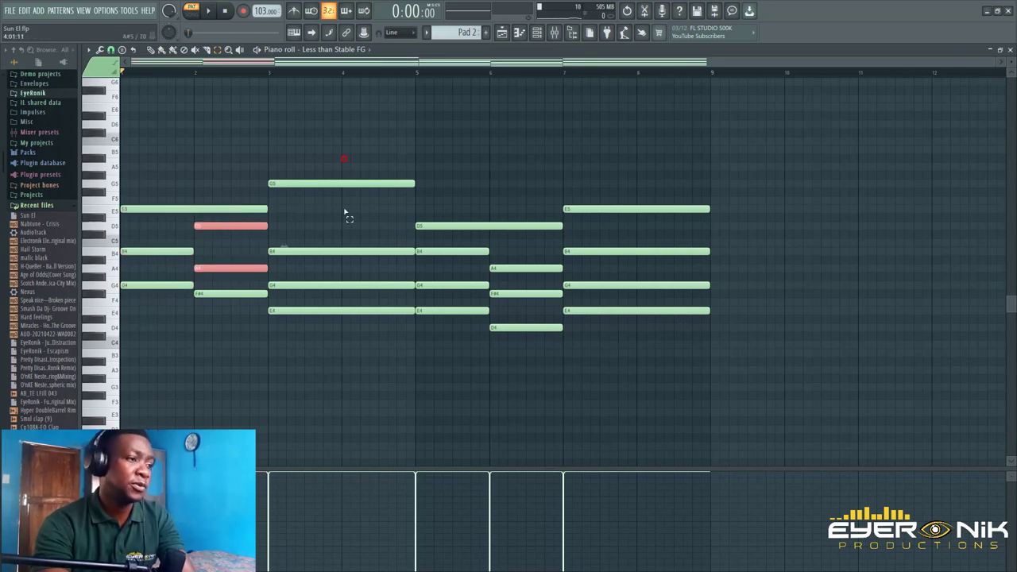
pyautogui.moveTo(346, 163); pyautogui.dragTo(347, 342)
pyautogui.moveTo(473, 216); pyautogui.dragTo(474, 350)
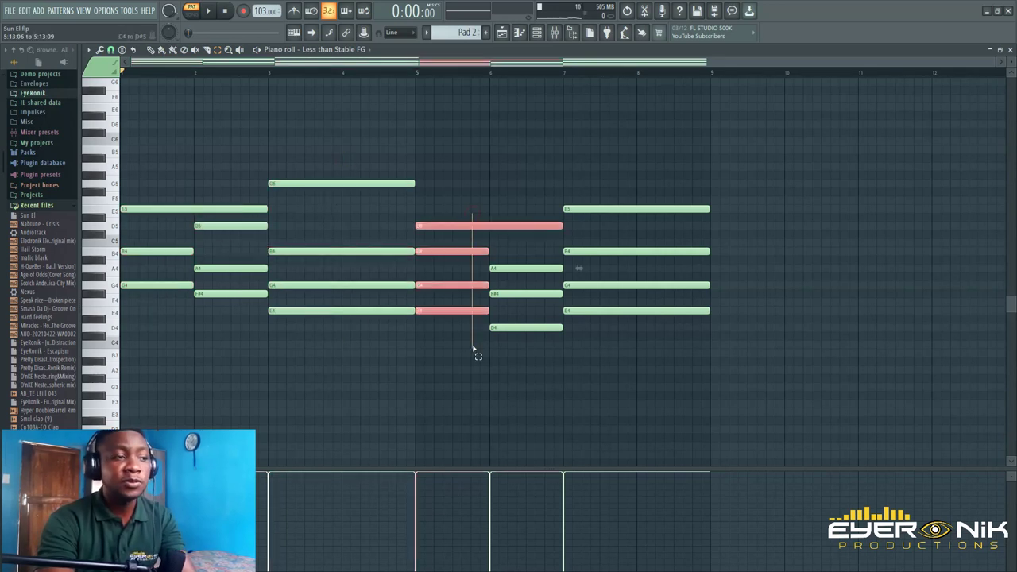
pyautogui.moveTo(597, 149); pyautogui.dragTo(614, 326)
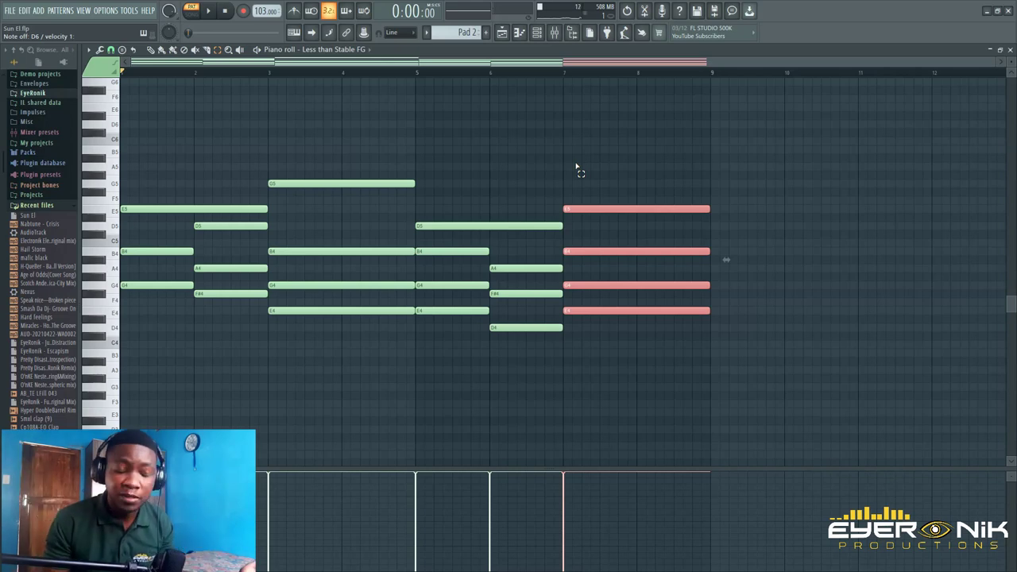
# - Open the Less than Stable FG synth to view the pad's sound settings, and return to the playlist
pyautogui.click(536, 31)
pyautogui.click(186, 356)
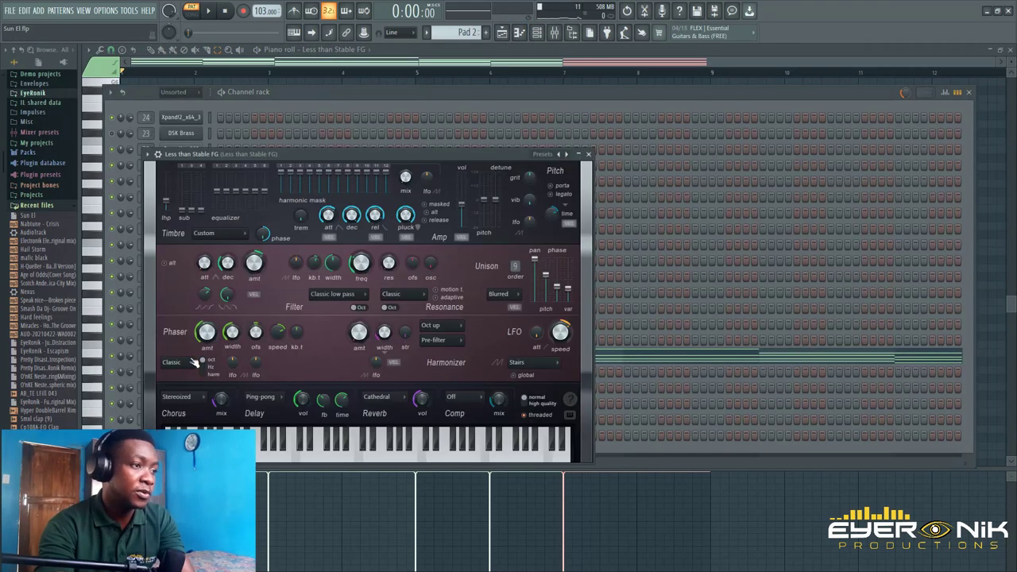
pyautogui.click(511, 35)
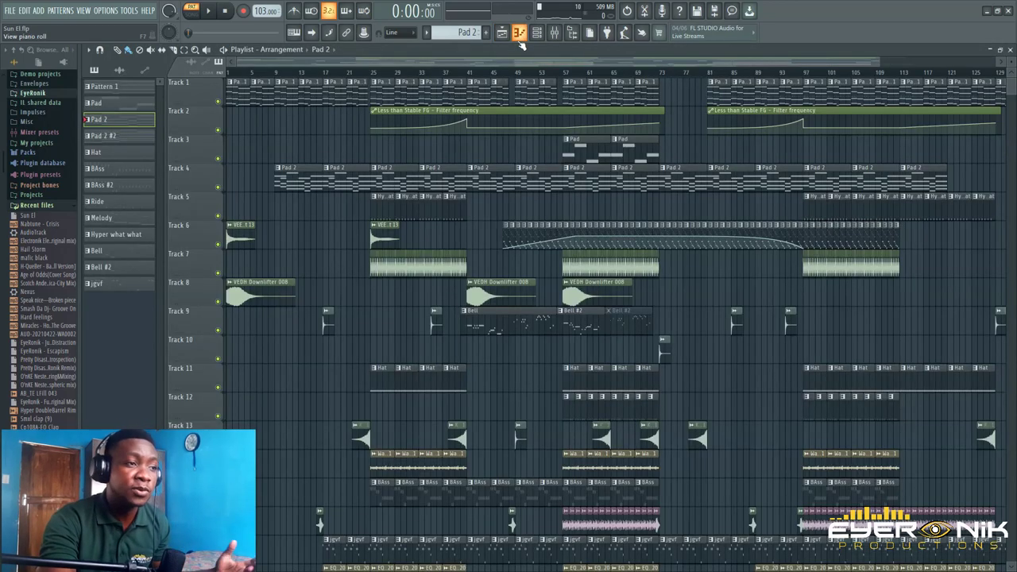
# - Open the first BAss clip's Nexus #2 notes in the piano roll from bar 1 and audition the bass pattern
pyautogui.moveTo(508, 63); pyautogui.dragTo(526, 63)
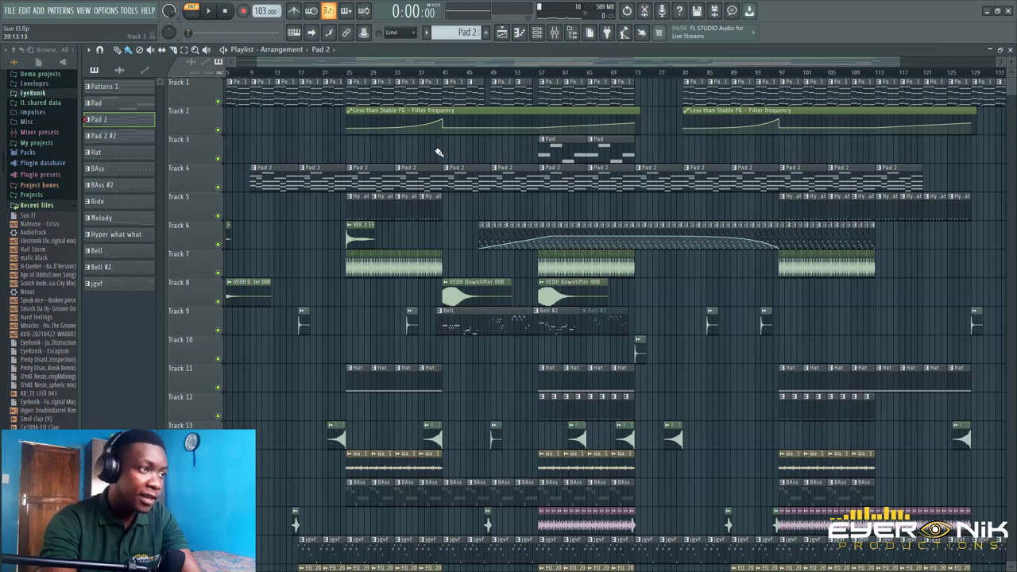
pyautogui.scroll(-3, 438, 151)
pyautogui.scroll(3, 591, 156)
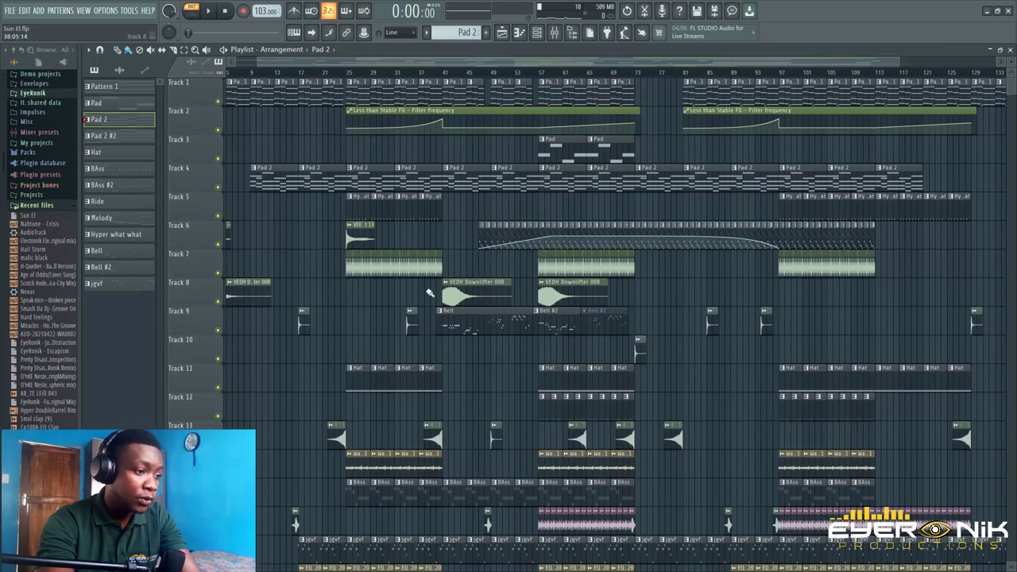
pyautogui.doubleClick(379, 502)
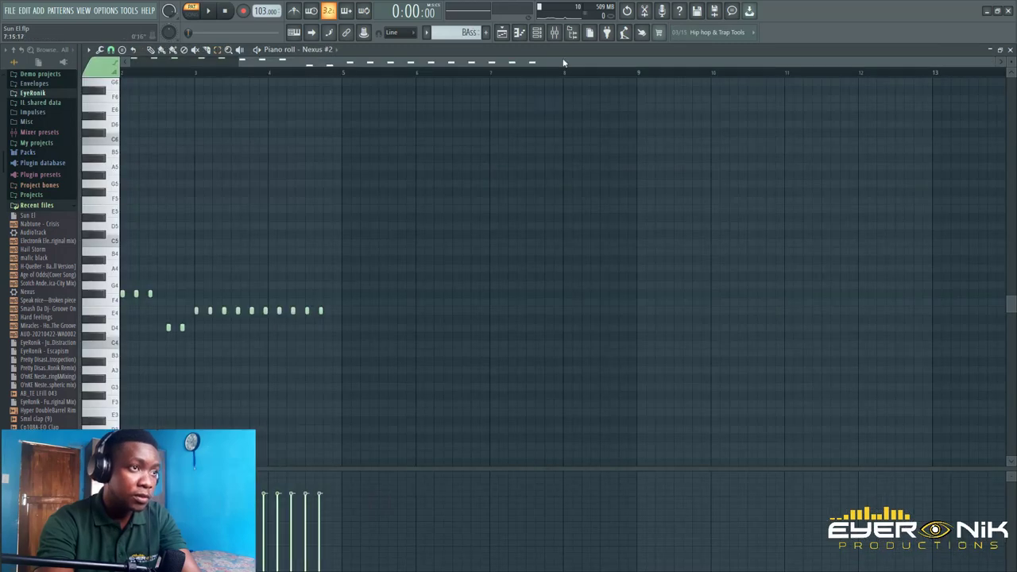
pyautogui.hscroll(-2, 564, 63)
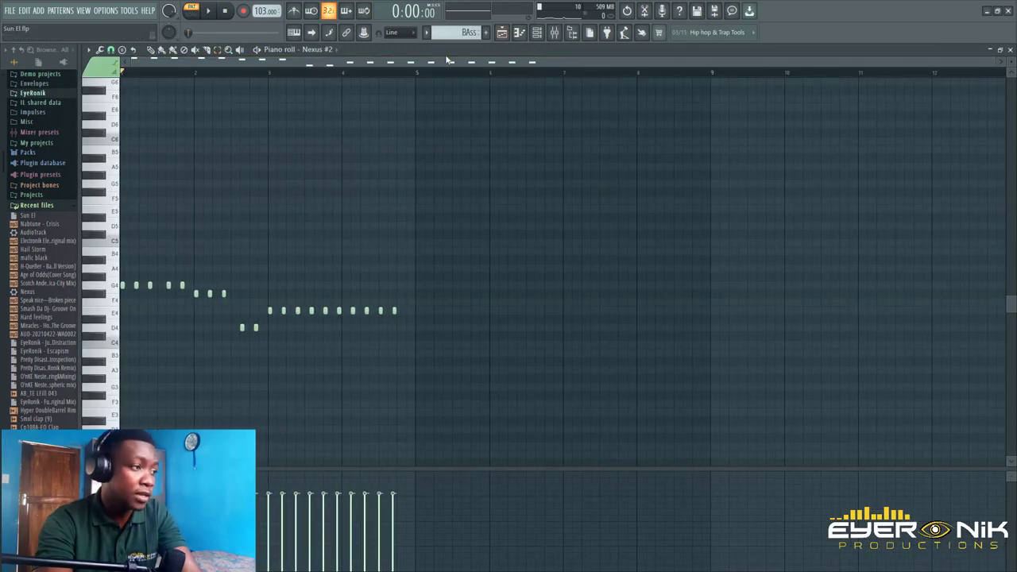
pyautogui.click(221, 21)
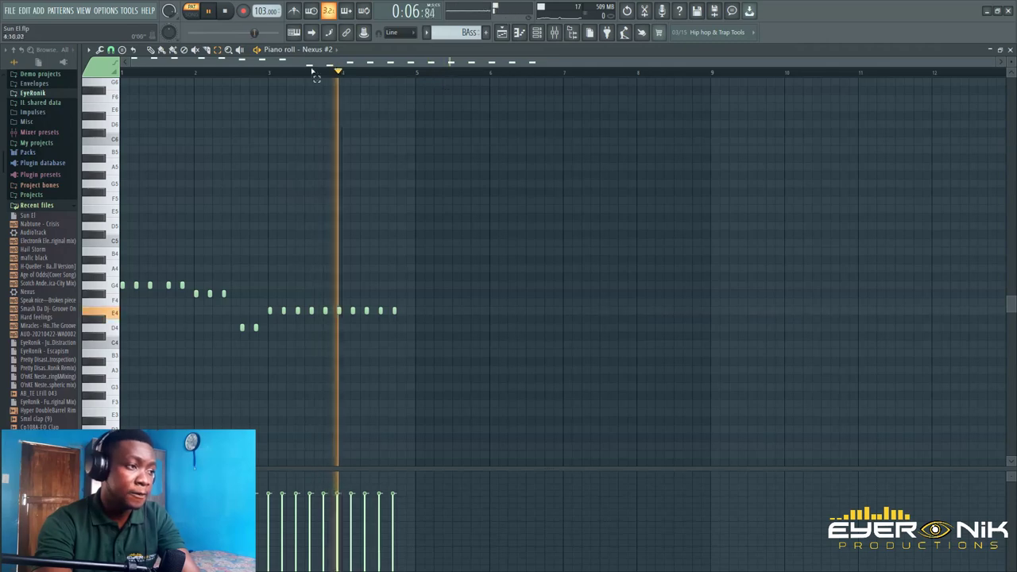
pyautogui.click(225, 13)
# - Open the Nexus #2 instrument from the channel rack and move its window up so all its controls are in view
pyautogui.click(536, 32)
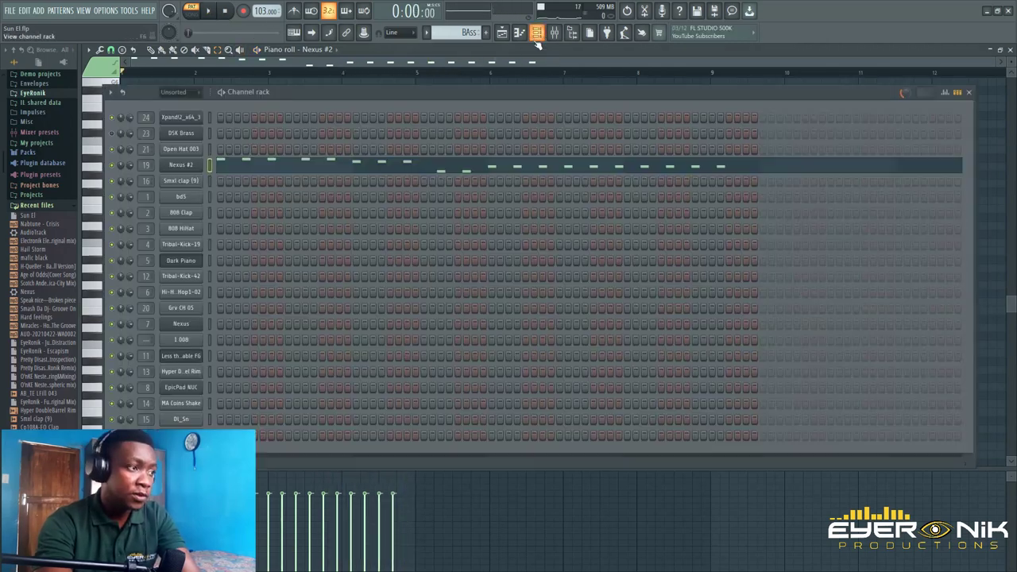
pyautogui.click(181, 166)
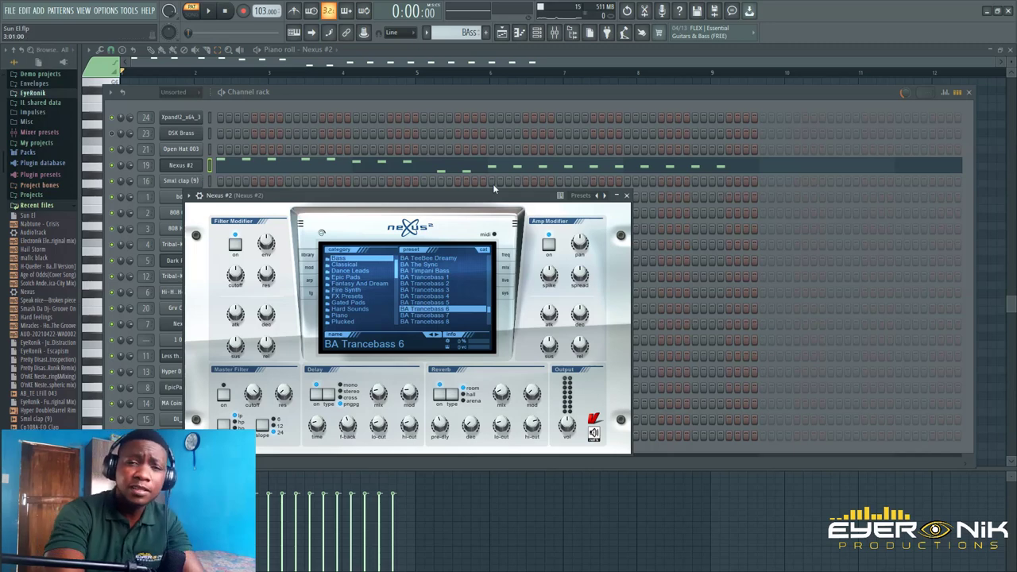
pyautogui.moveTo(490, 196); pyautogui.dragTo(490, 166)
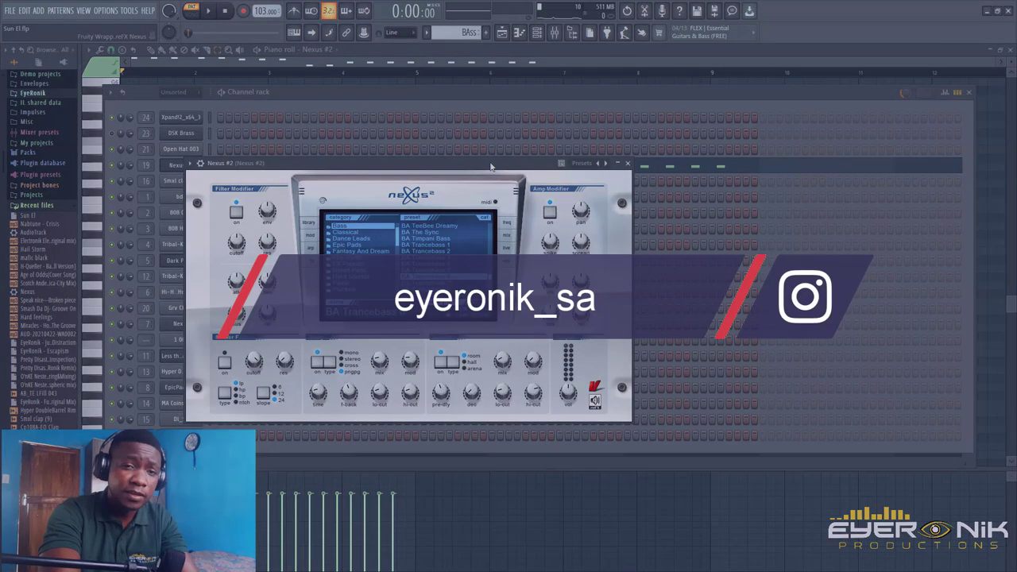
# - Audition the bass pattern twice with the Nexus #2 window showing the BA Trancebass 6 preset
pyautogui.press('space')
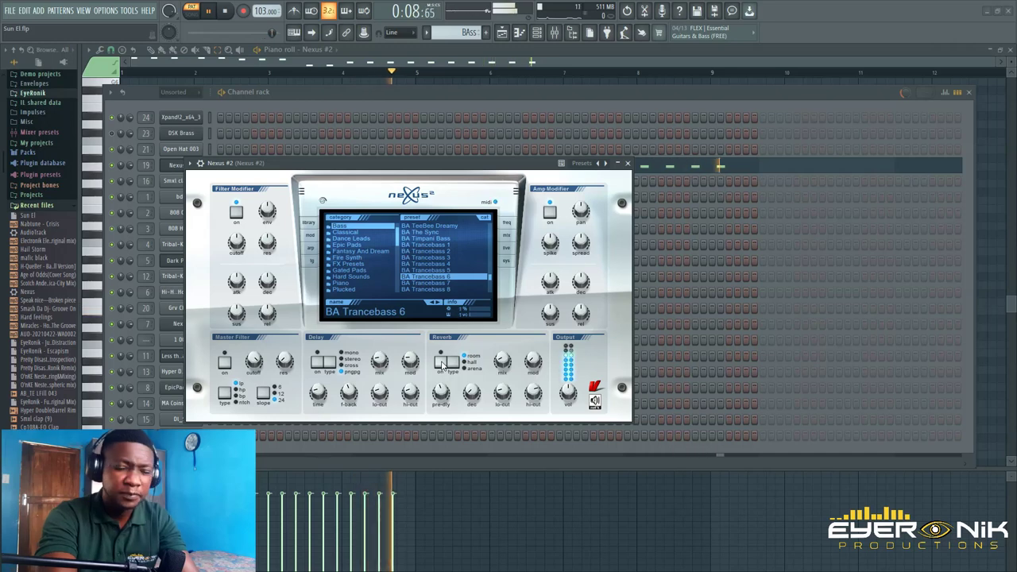
pyautogui.click(230, 13)
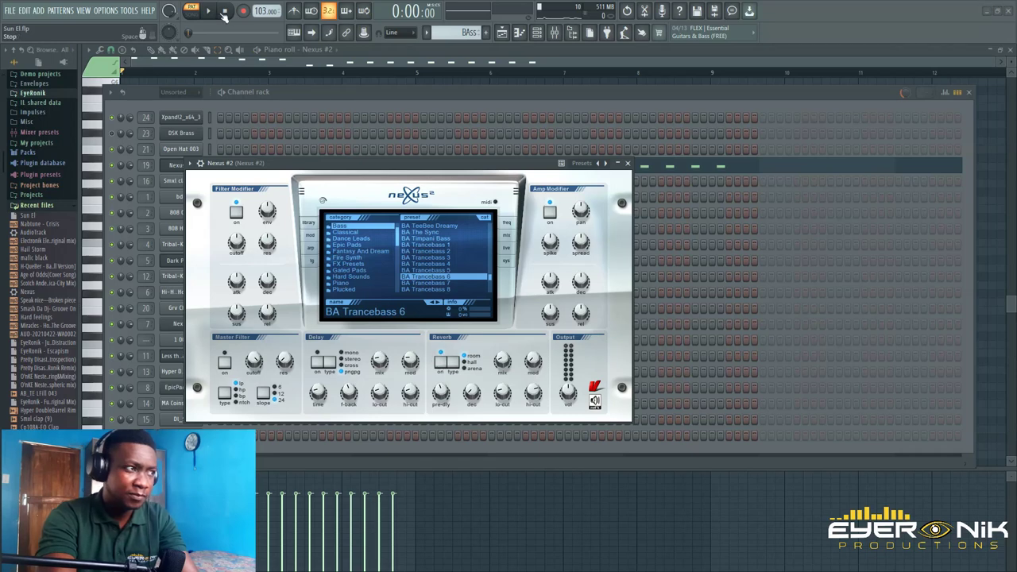
pyautogui.press('space')
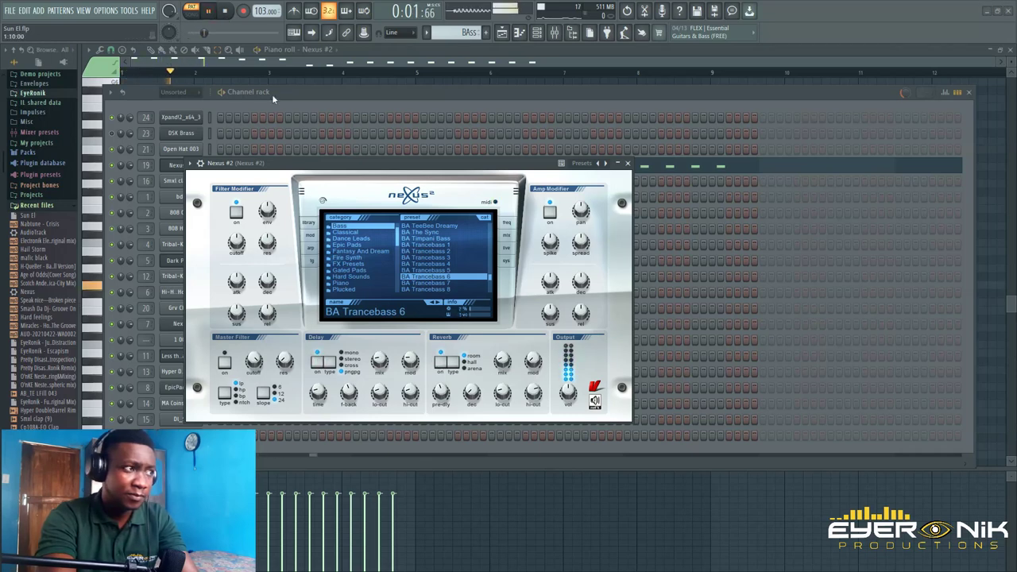
pyautogui.click(229, 11)
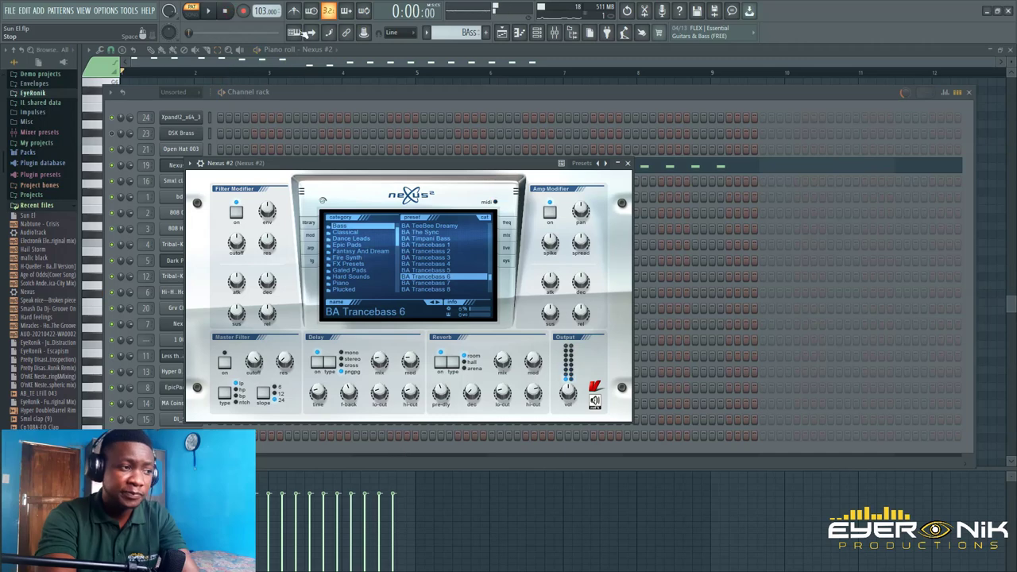
# - Open the jgvf clip's Nexus notes from the playlist in the piano roll, show them from bar 1 and audition the pattern
pyautogui.click(503, 32)
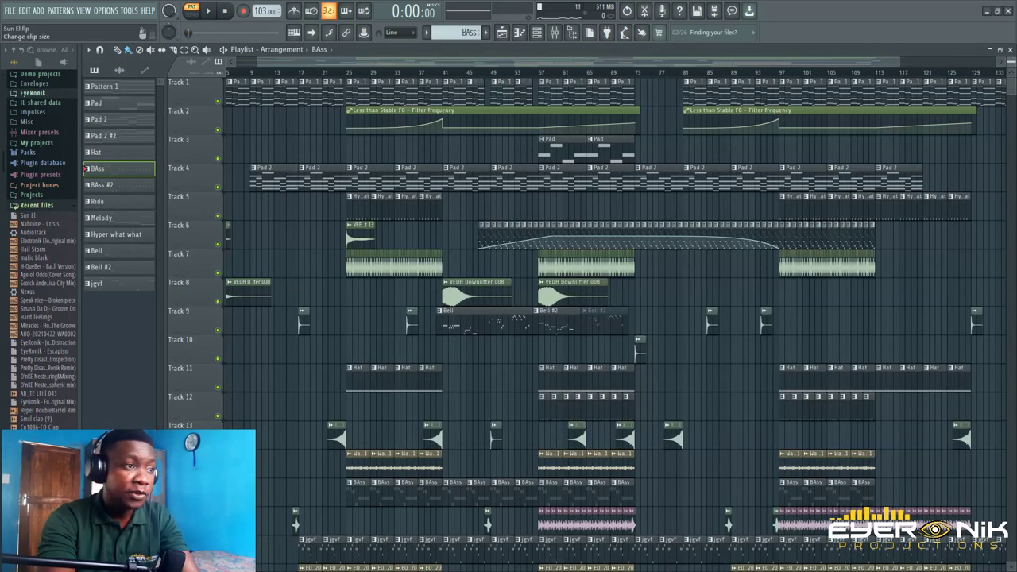
pyautogui.doubleClick(362, 559)
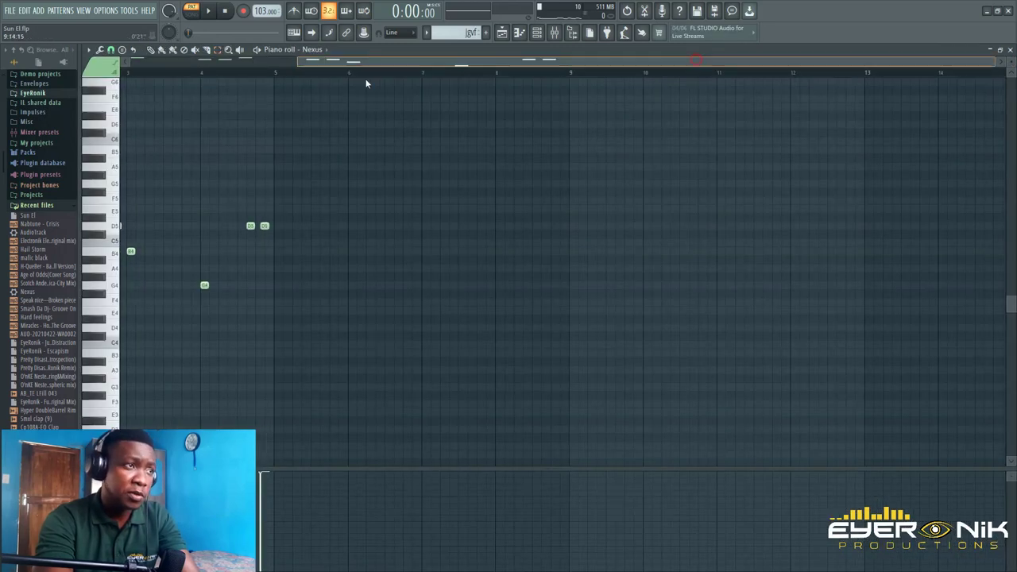
pyautogui.hscroll(-4, 366, 82)
pyautogui.scroll(4, 557, 127)
pyautogui.press('space')
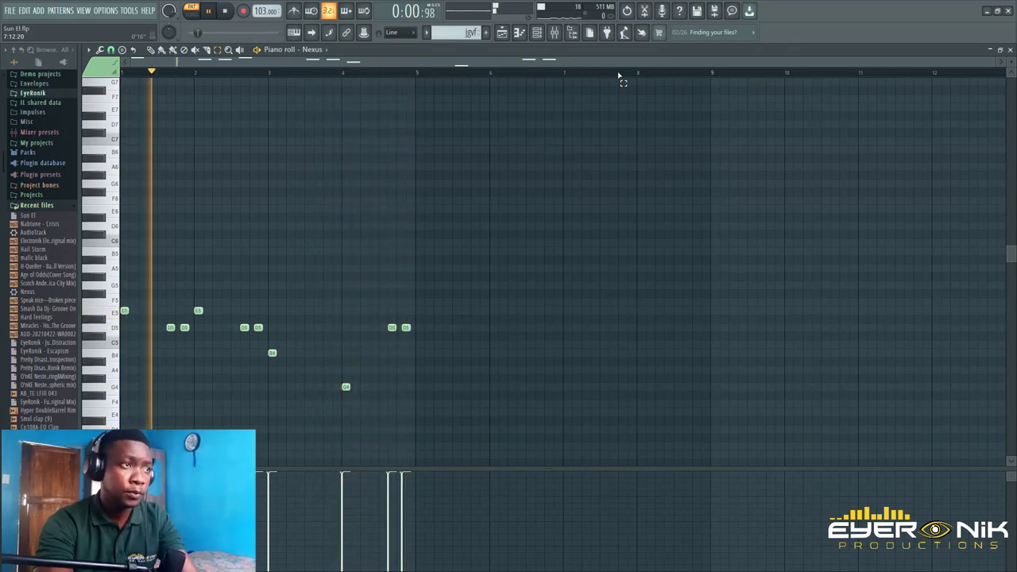
pyautogui.press('space')
# - Open the Nexus instrument from the channel rack, move its window clear of the channel names and audition the jgvf pattern
pyautogui.click(537, 34)
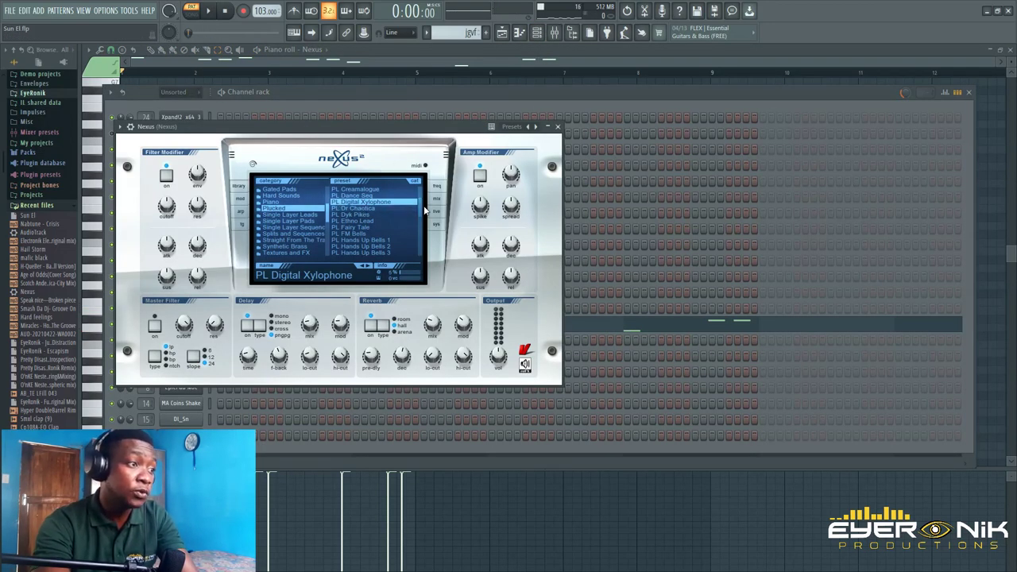
pyautogui.moveTo(295, 128); pyautogui.dragTo(434, 129)
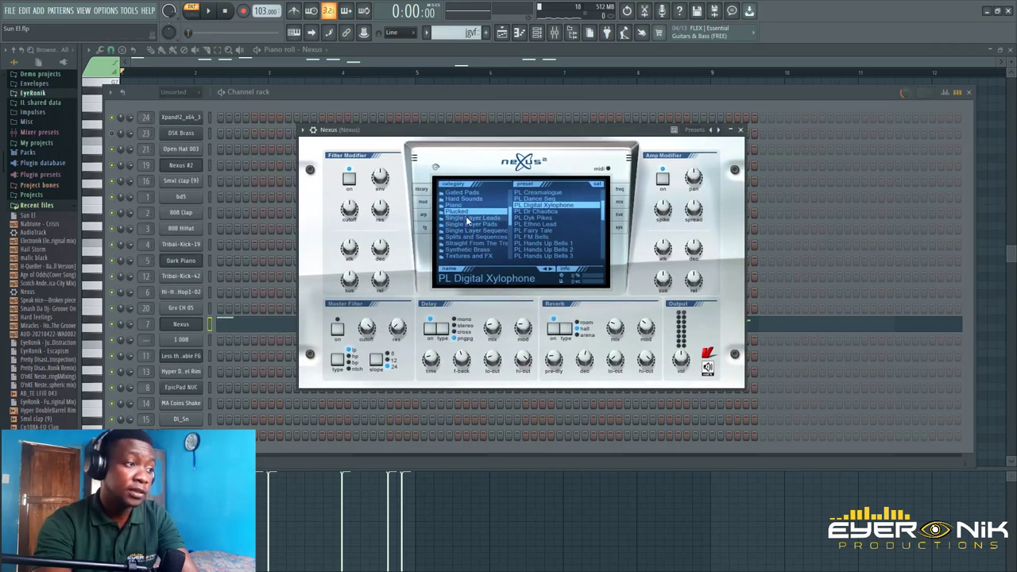
pyautogui.click(208, 13)
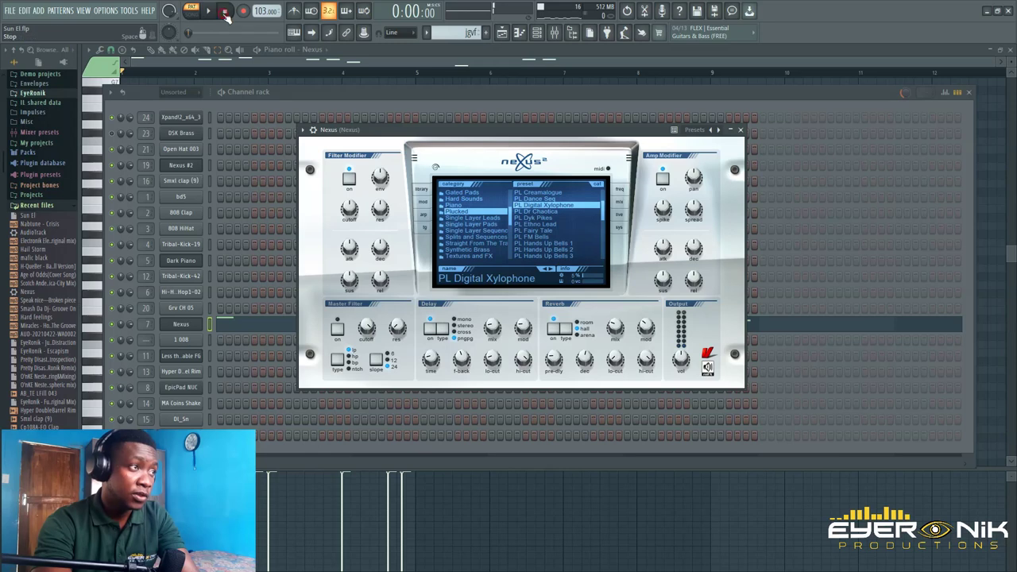
# - Return to the playlist and play the arrangement in song mode from bar 17, where the jgvf clips begin
pyautogui.press('F5')
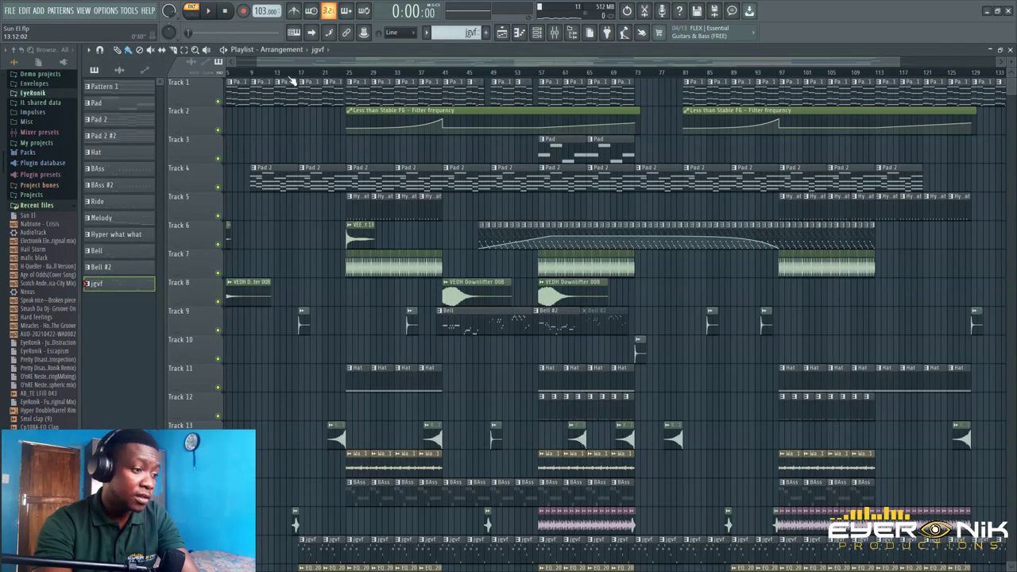
pyautogui.click(302, 74)
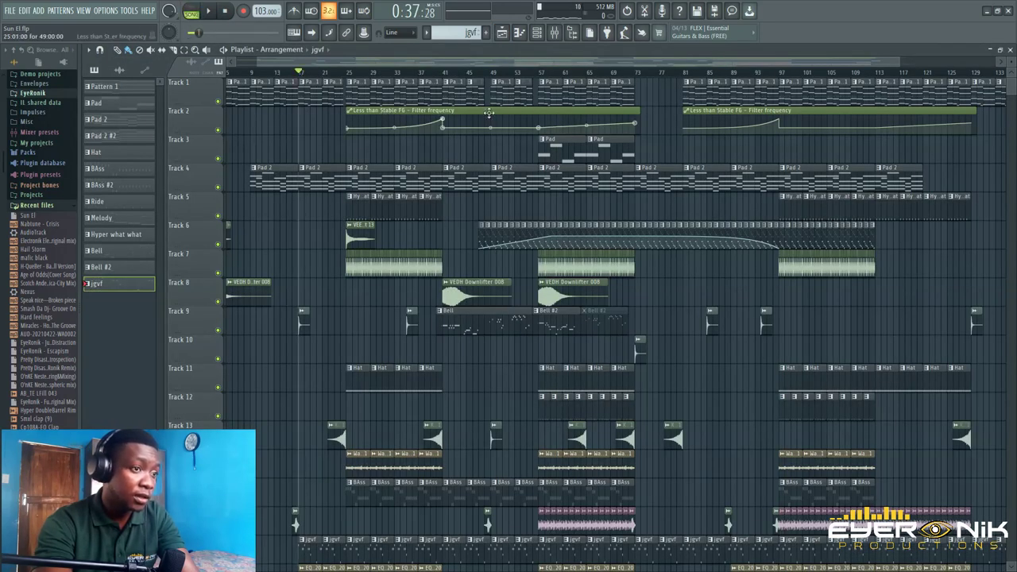
pyautogui.press('space')
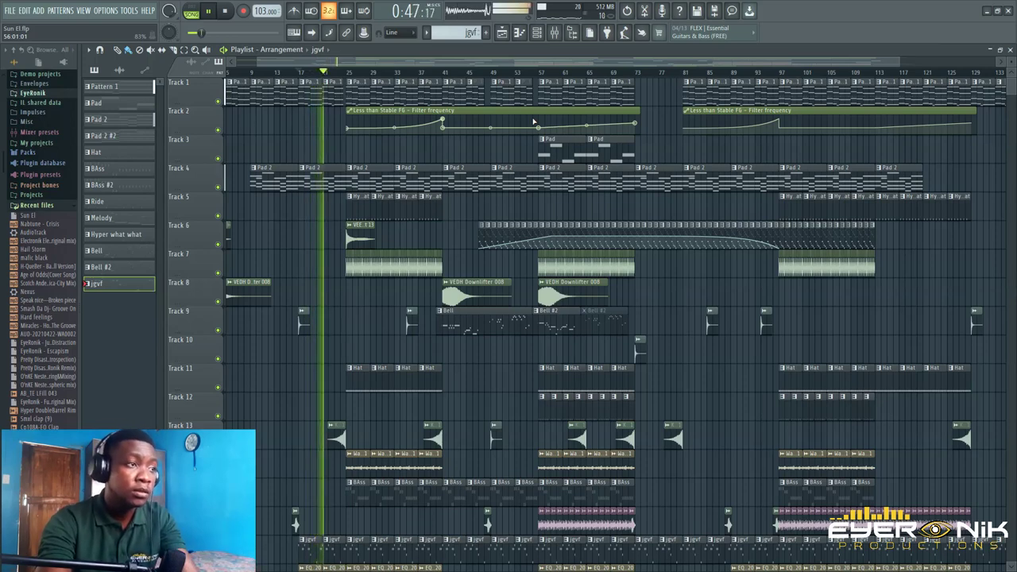
pyautogui.press('space')
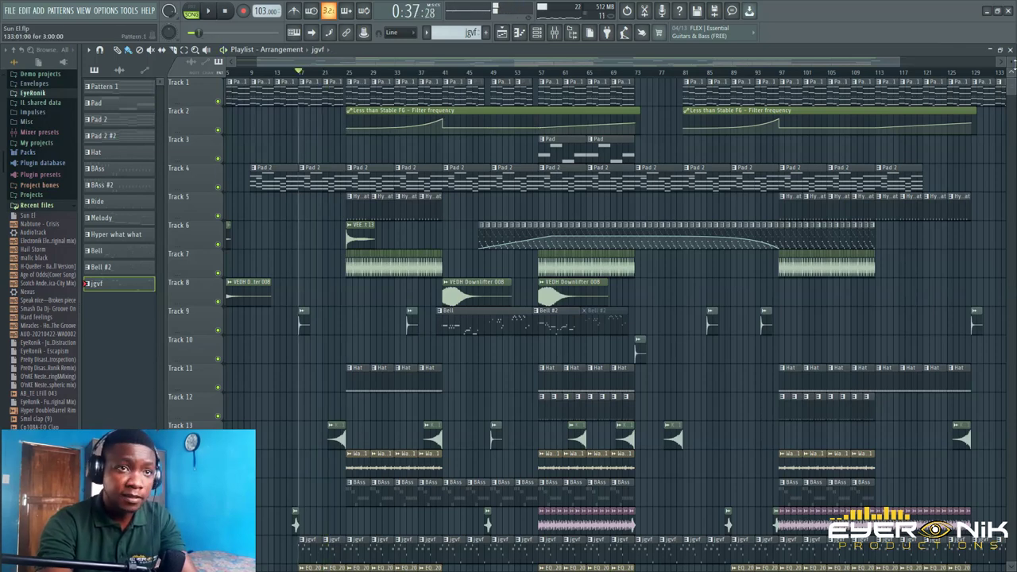
# - Enlarge the playlist tracks vertically and play the song briefly from bar 25, where the filter automation starts
pyautogui.scroll(2, 610, 251)
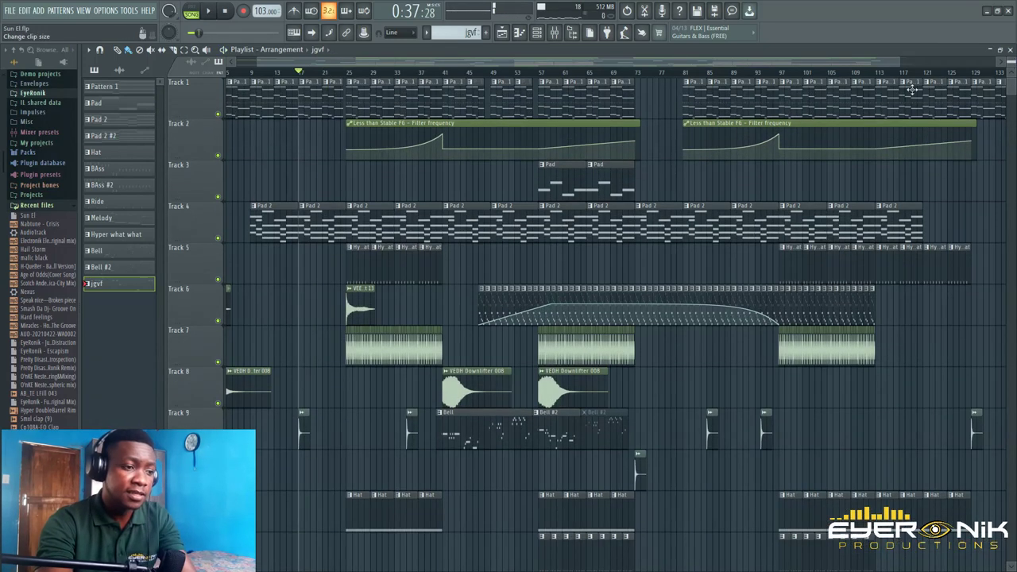
pyautogui.press('Home')
pyautogui.click(348, 71)
pyautogui.press('space')
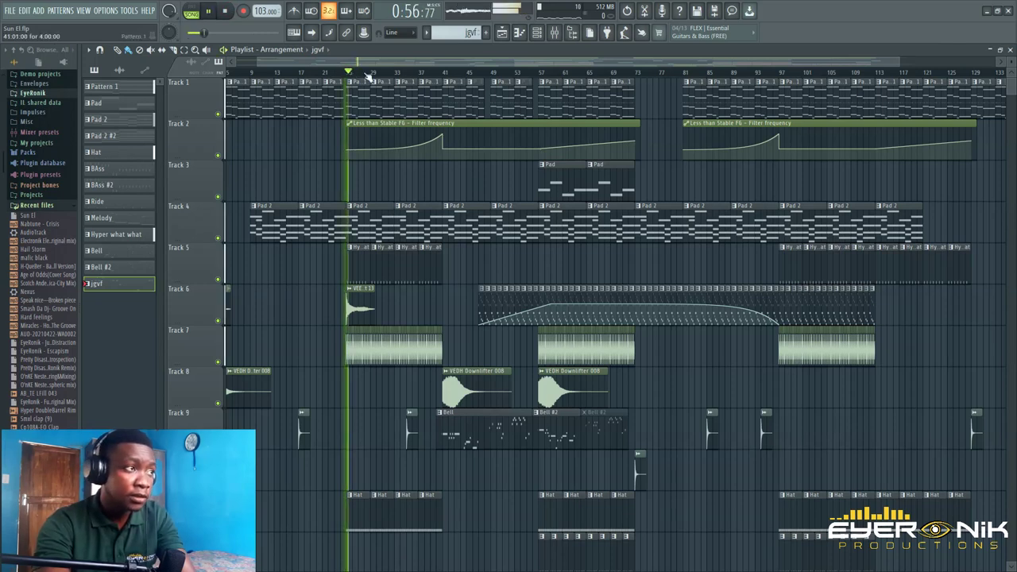
pyautogui.press('space')
pyautogui.click(228, 14)
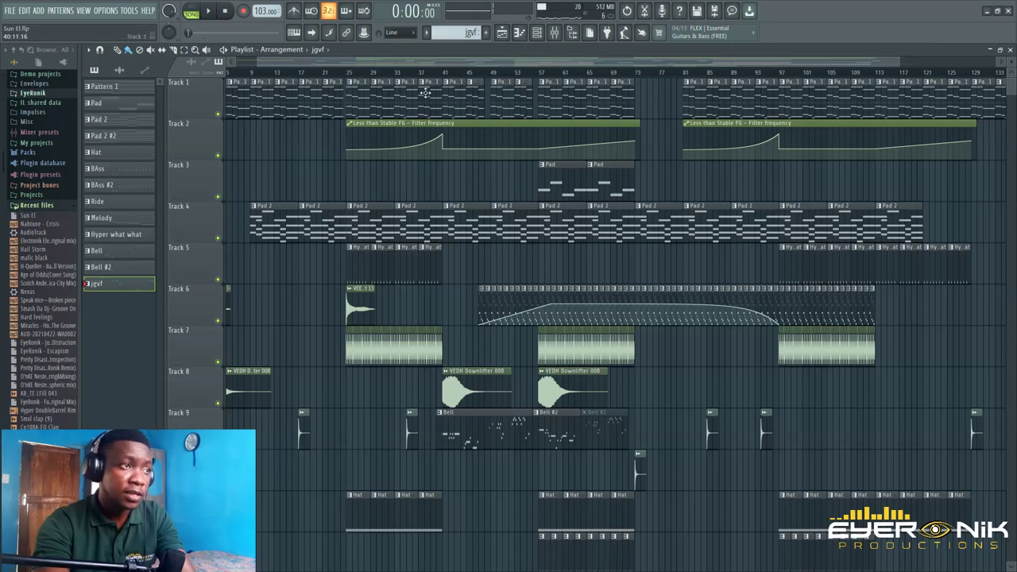
# - Open the Bell clip on Track 9 in the piano roll and show its Dream bell notes from bar 1
pyautogui.moveTo(436, 64); pyautogui.dragTo(476, 65)
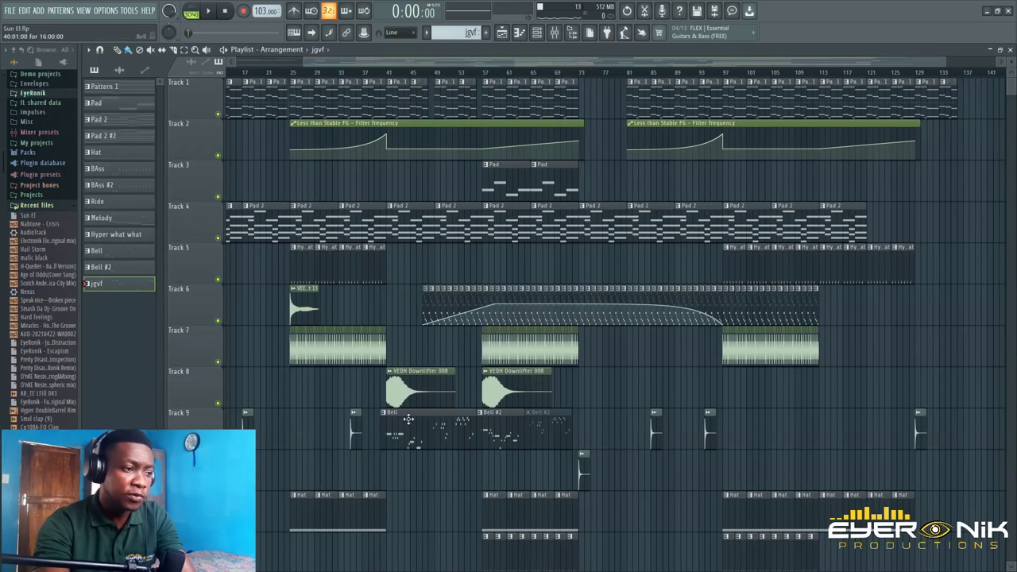
pyautogui.doubleClick(408, 419)
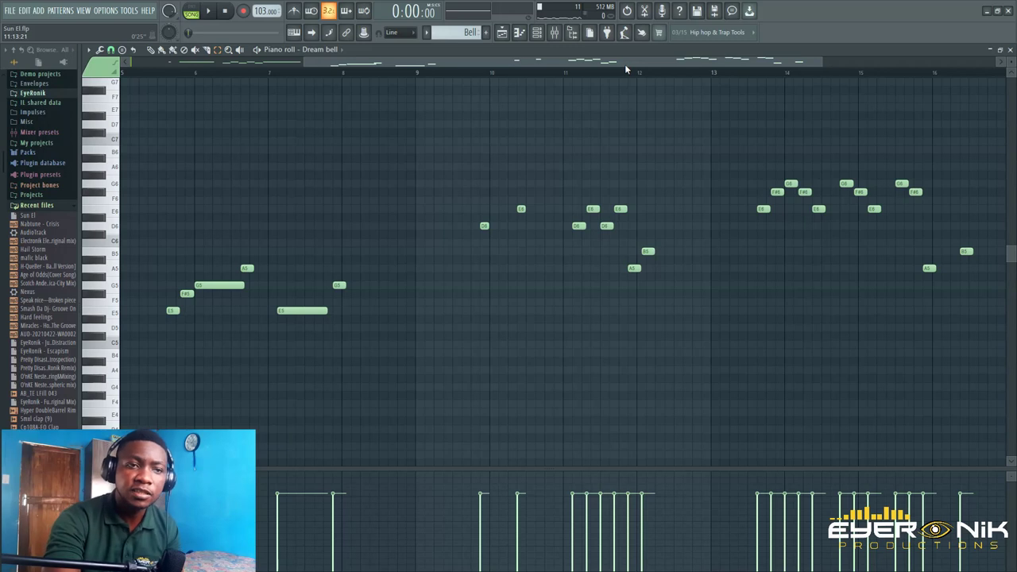
pyautogui.moveTo(625, 63); pyautogui.dragTo(545, 61)
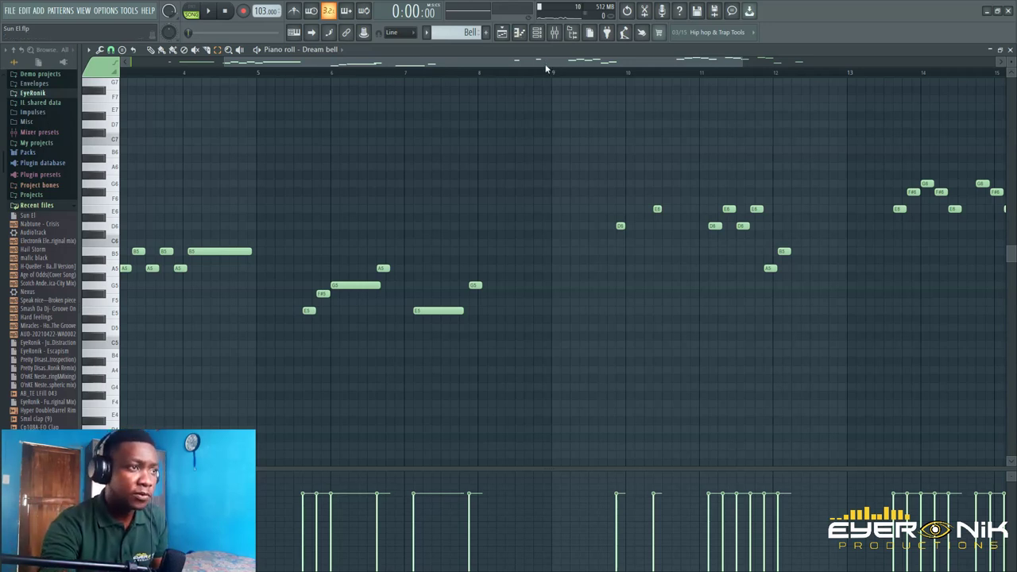
pyautogui.moveTo(543, 62); pyautogui.dragTo(449, 62)
# - Audition the Bell pattern with the piano roll zoomed out to follow its notes up to bar 16
pyautogui.press('space')
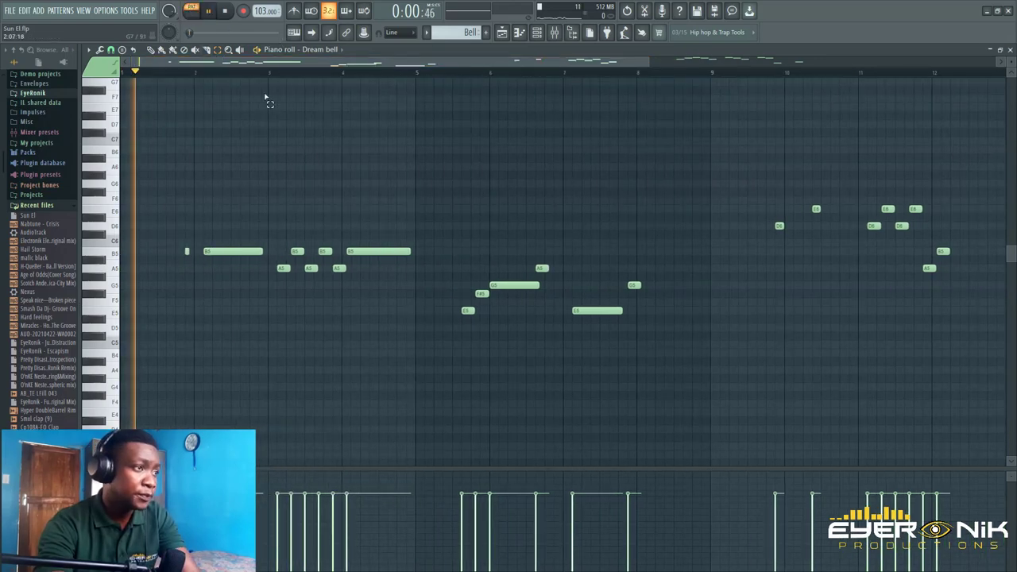
pyautogui.moveTo(648, 63); pyautogui.dragTo(811, 73)
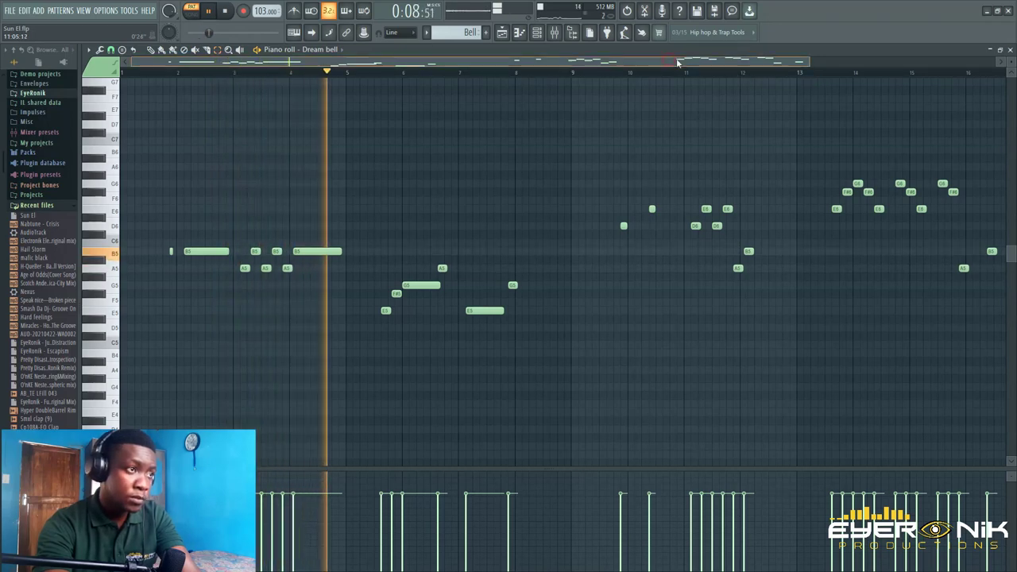
pyautogui.moveTo(677, 62); pyautogui.dragTo(721, 61)
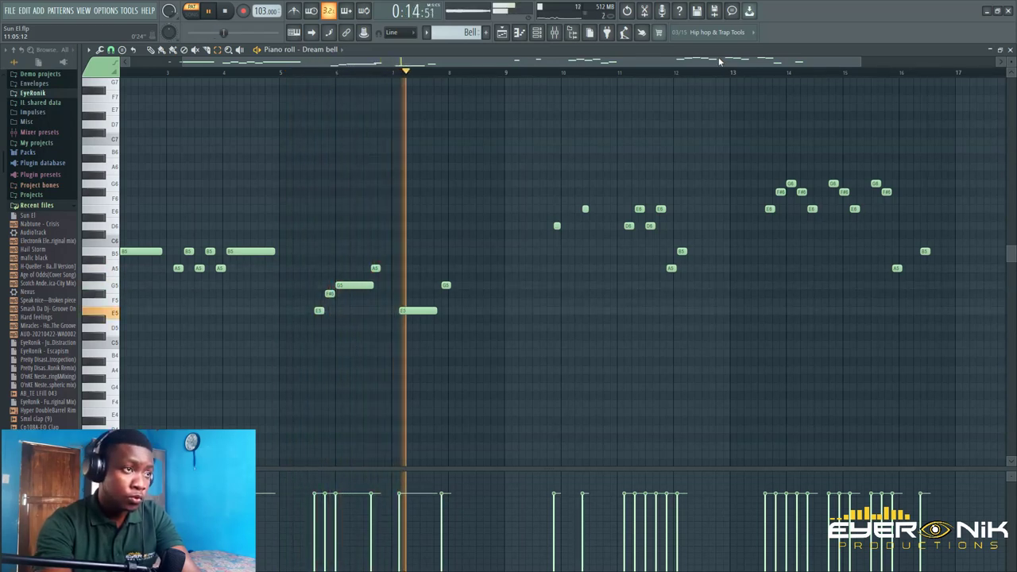
pyautogui.click(225, 11)
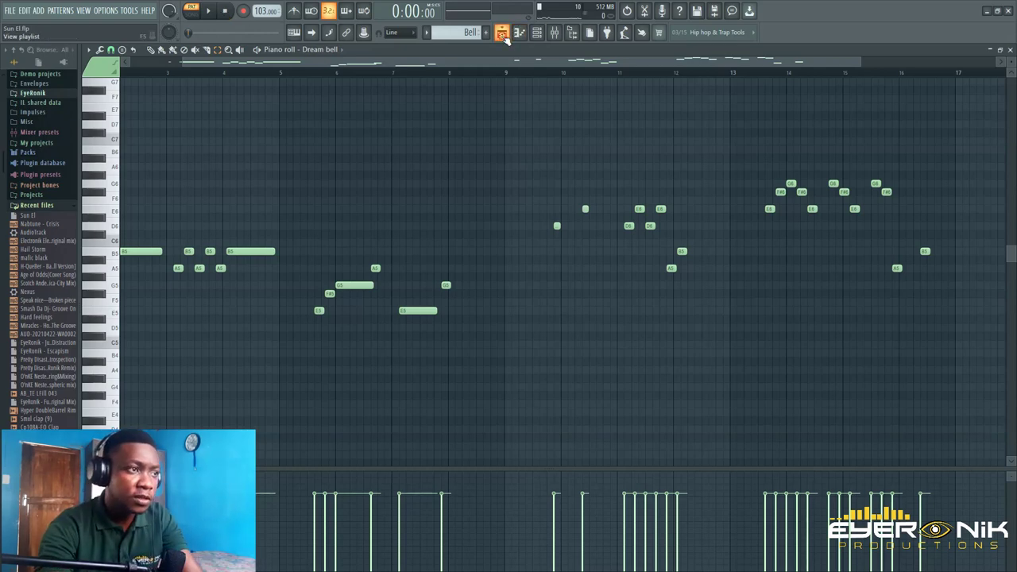
# - Return to the playlist and play the song from about bar 41 to hear the Bell clip within the arrangement
pyautogui.click(538, 32)
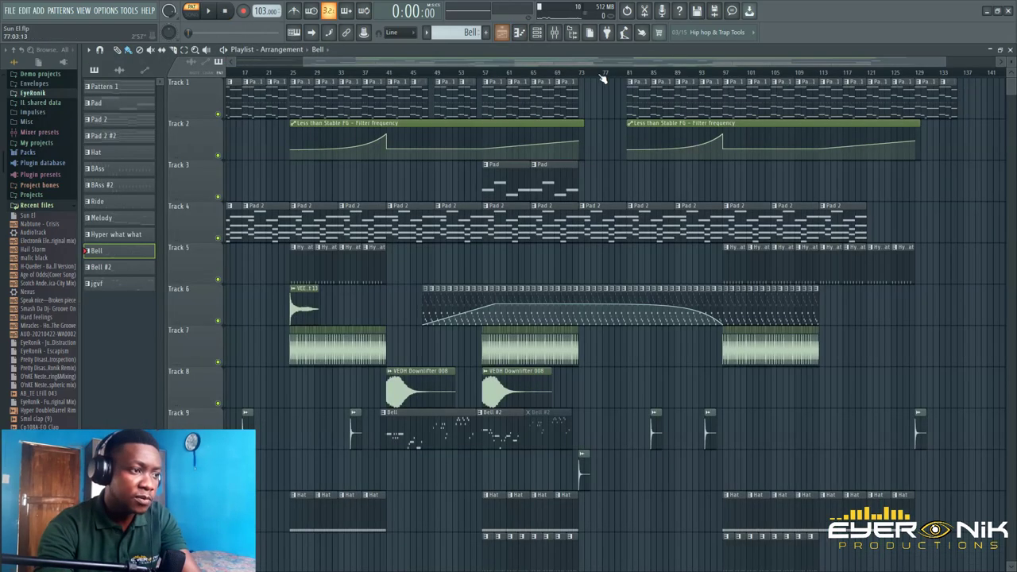
pyautogui.click(390, 76)
pyautogui.press('space')
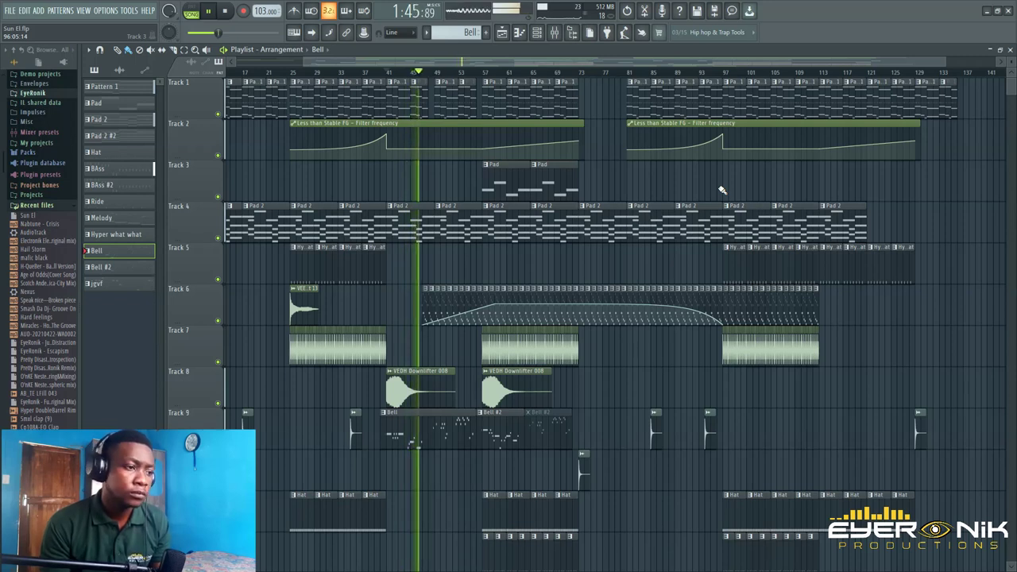
pyautogui.click(226, 11)
pyautogui.click(226, 11)
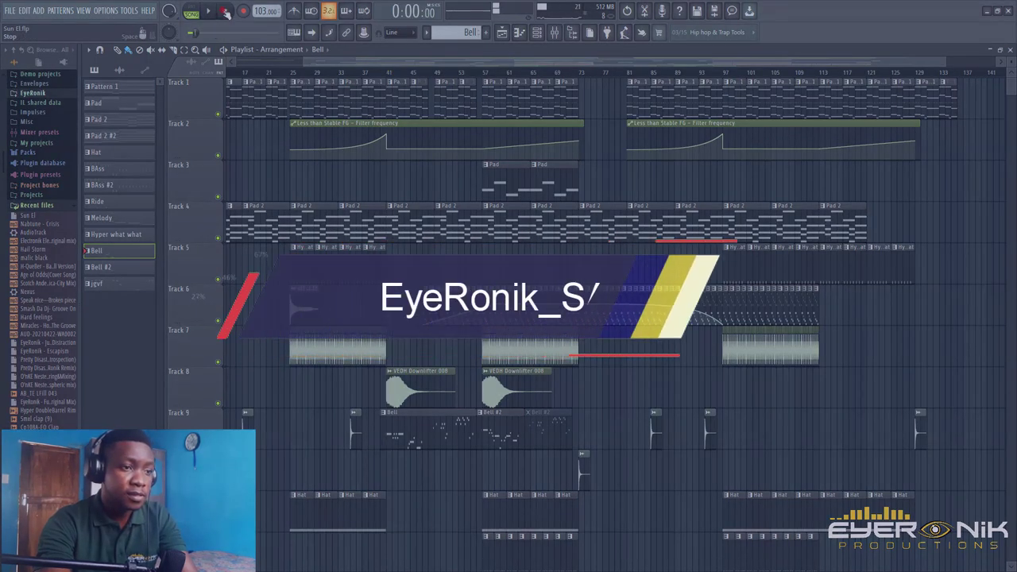
# - Open the Melody clip's Xpand!2_x64_3 notes from Track 6 and audition them in pattern mode, enlarging the first bar's notes
pyautogui.doubleClick(719, 319)
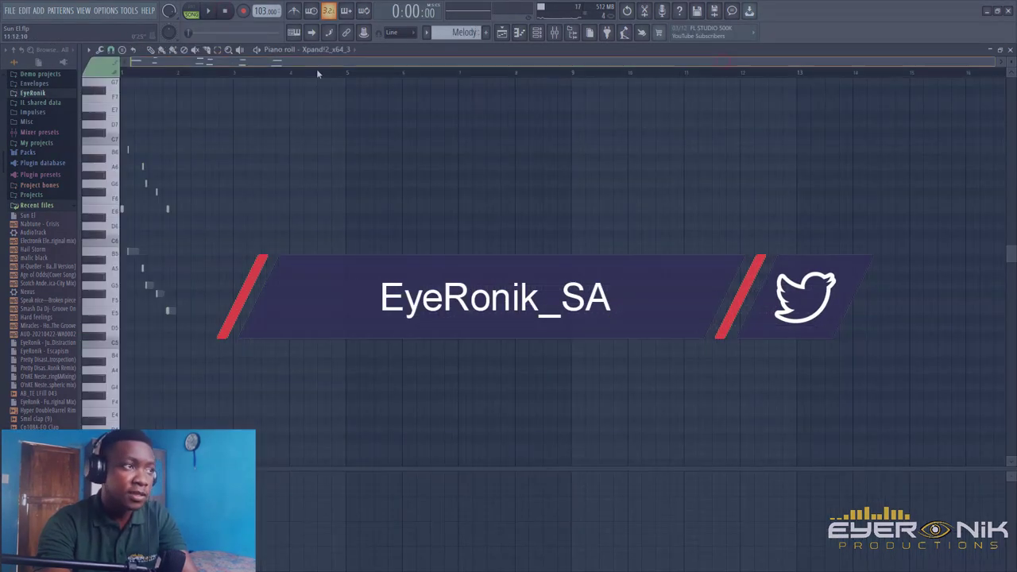
pyautogui.click(192, 11)
pyautogui.press('space')
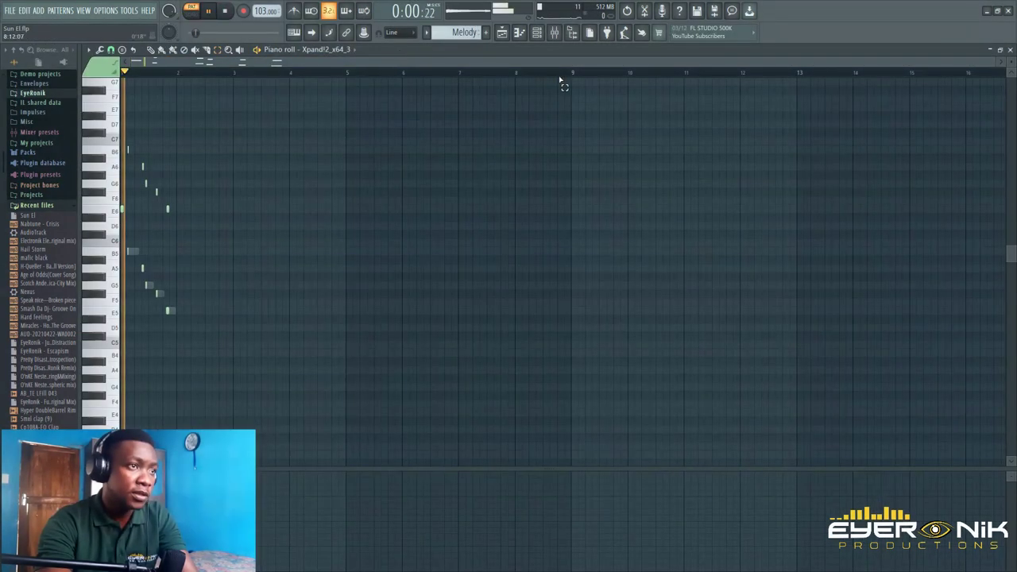
pyautogui.click(536, 32)
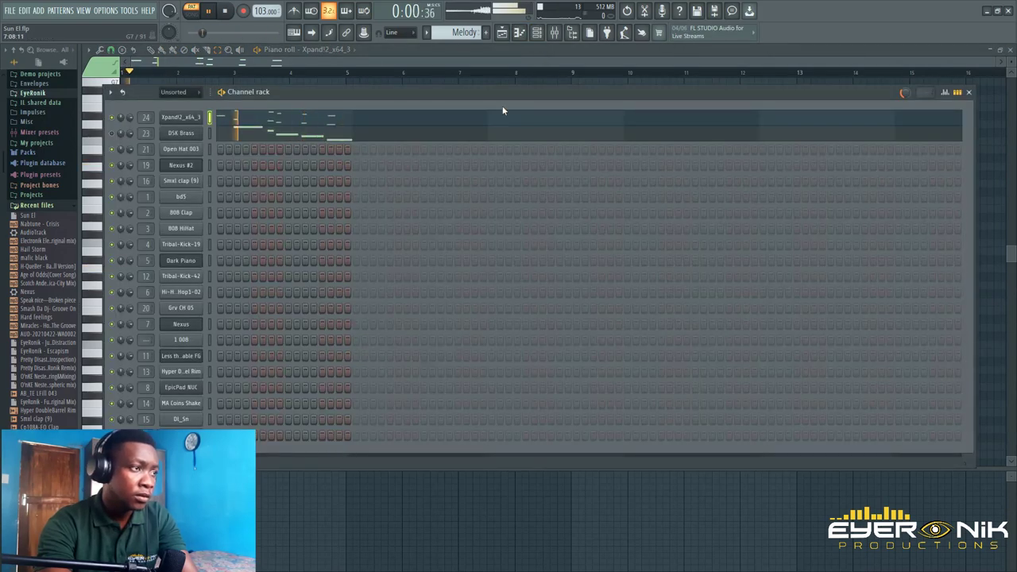
pyautogui.click(438, 119)
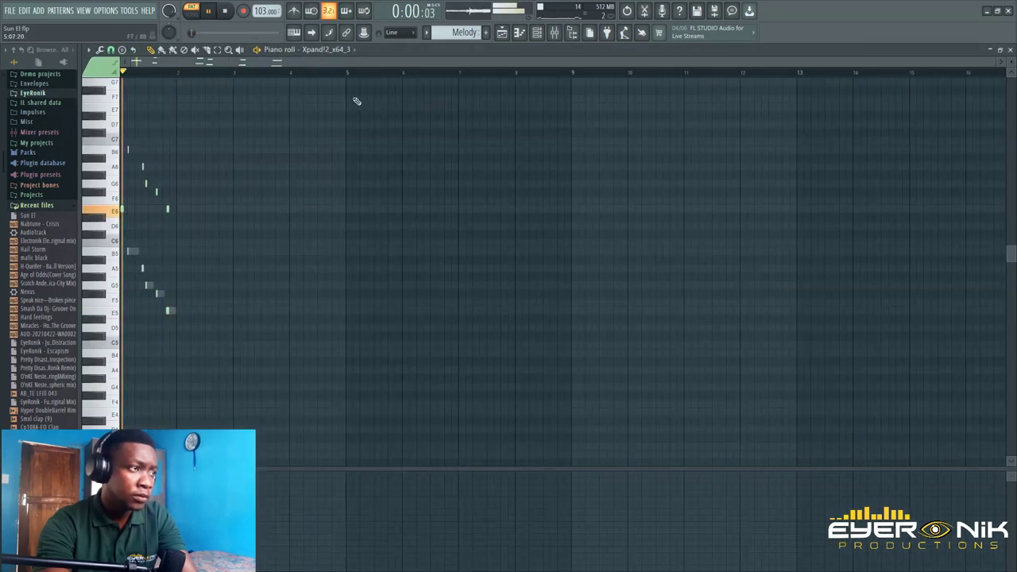
pyautogui.moveTo(998, 65); pyautogui.dragTo(549, 191)
pyautogui.press('space')
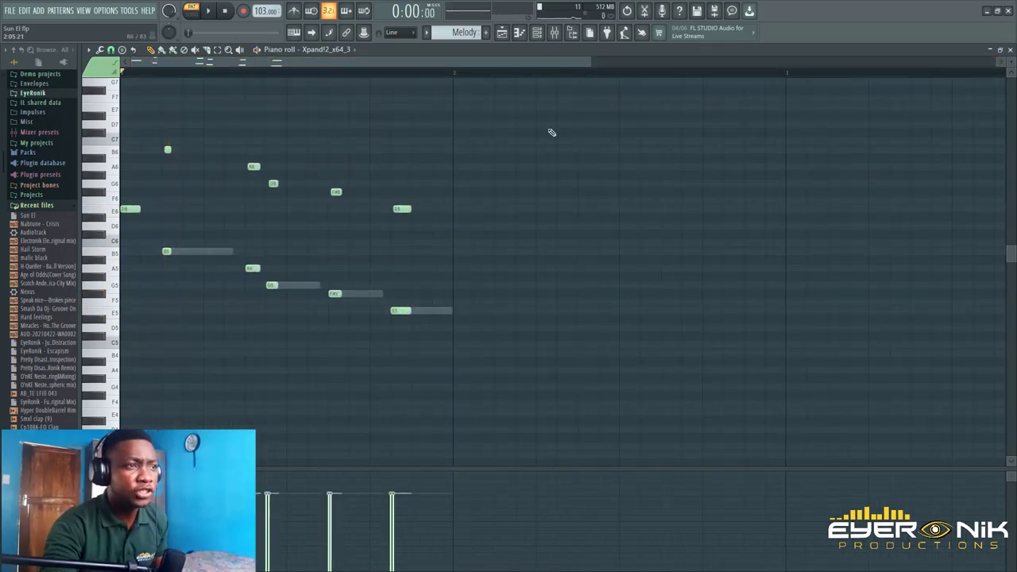
# - Open the Xpand!2_x64_3 instrument to show its 09 Marimba preset, audition the Melody pattern and return to its notes
pyautogui.click(536, 33)
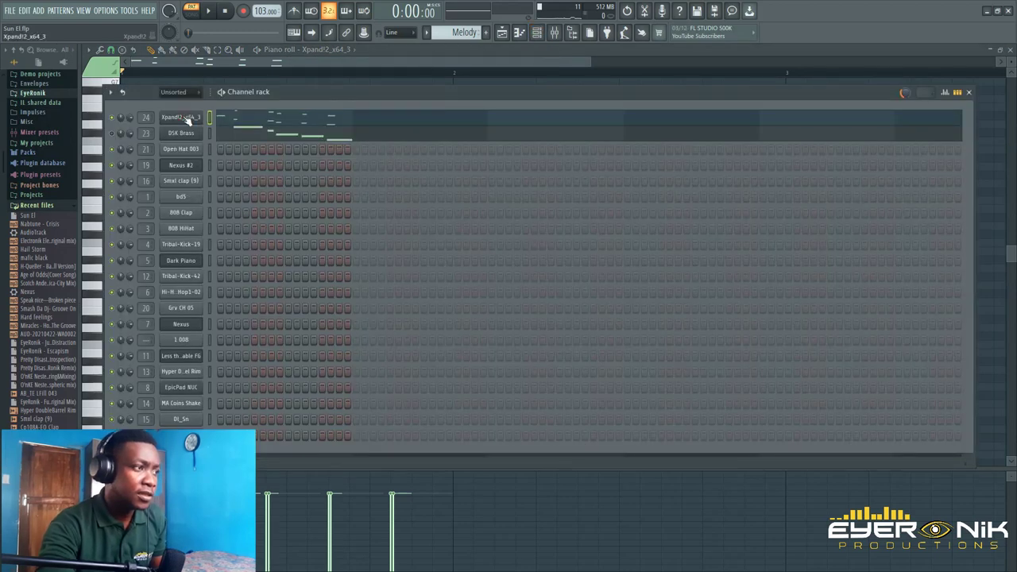
pyautogui.click(189, 118)
pyautogui.moveTo(518, 238); pyautogui.dragTo(522, 171)
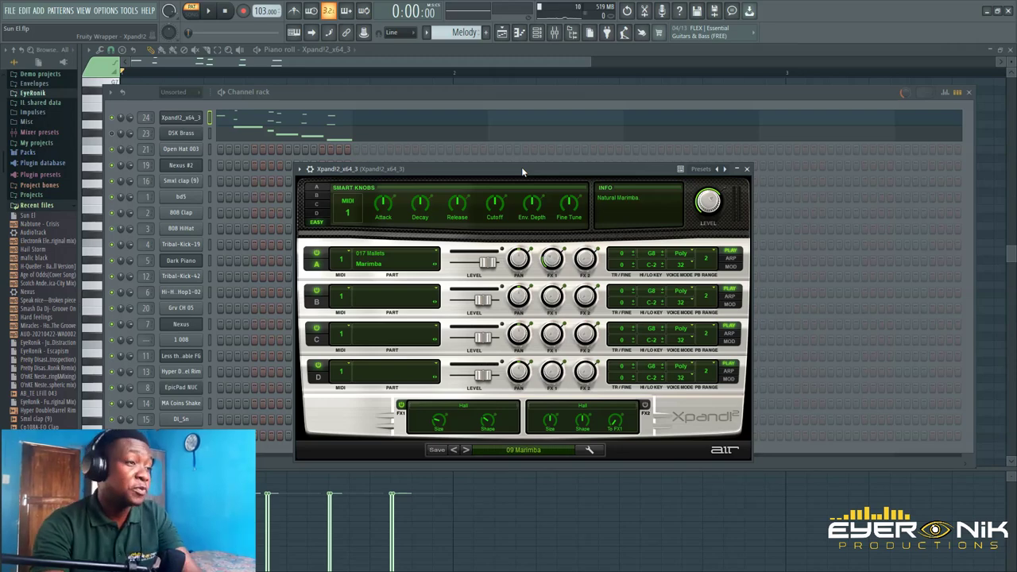
pyautogui.press('space')
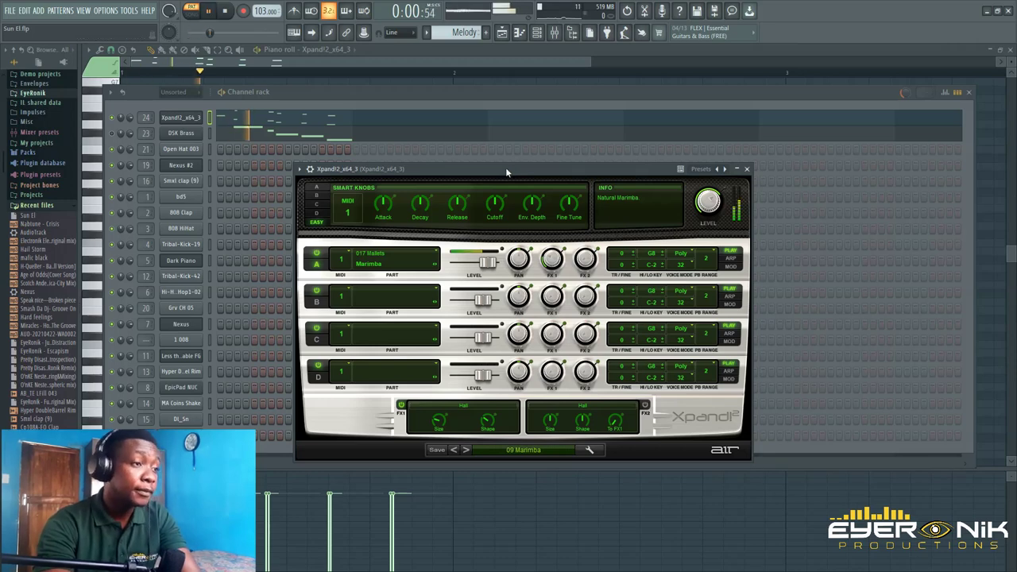
pyautogui.click(374, 119)
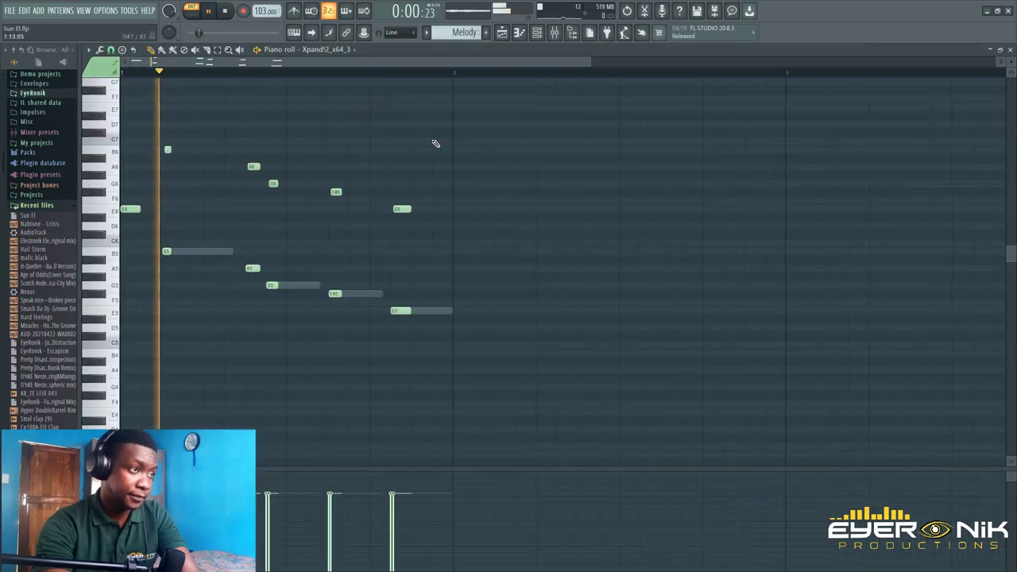
pyautogui.press('space')
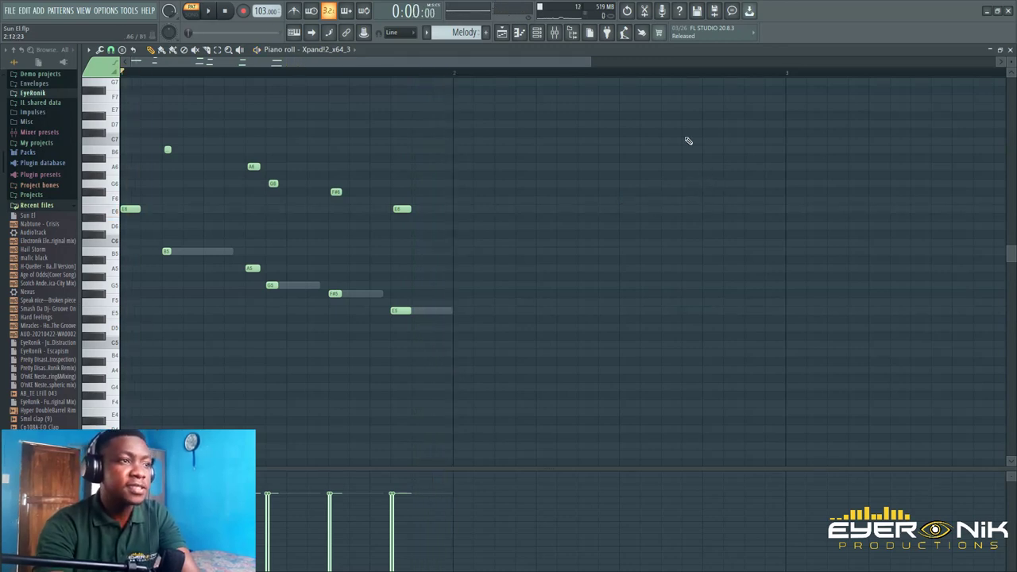
# - Select the Melody pattern's upper-octave notes in bar 1 and enlarge the view to compare their timing with the lower notes
pyautogui.moveTo(589, 64); pyautogui.dragTo(497, 78)
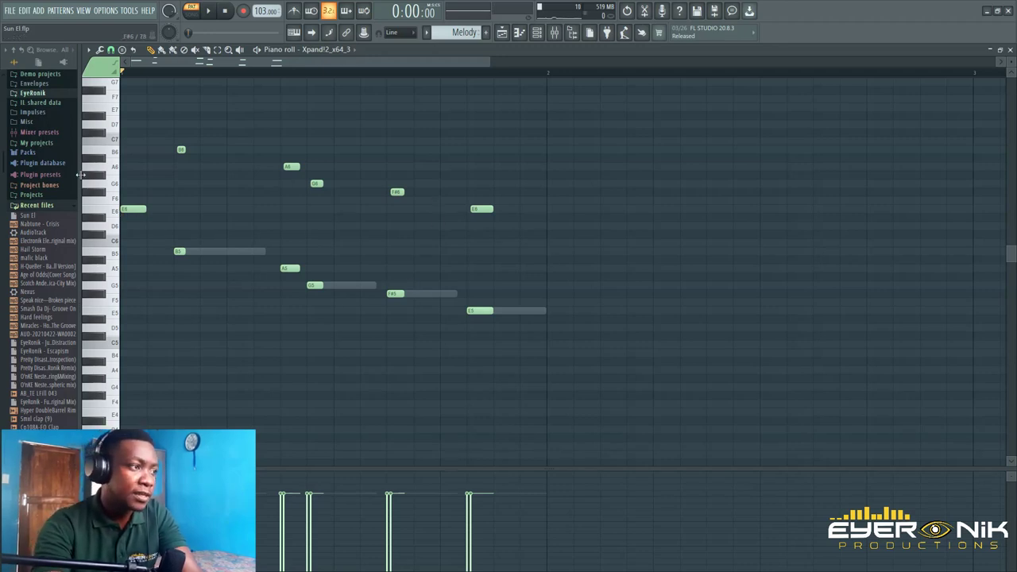
pyautogui.moveTo(111, 133); pyautogui.dragTo(119, 217)
pyautogui.moveTo(491, 59); pyautogui.dragTo(266, 61)
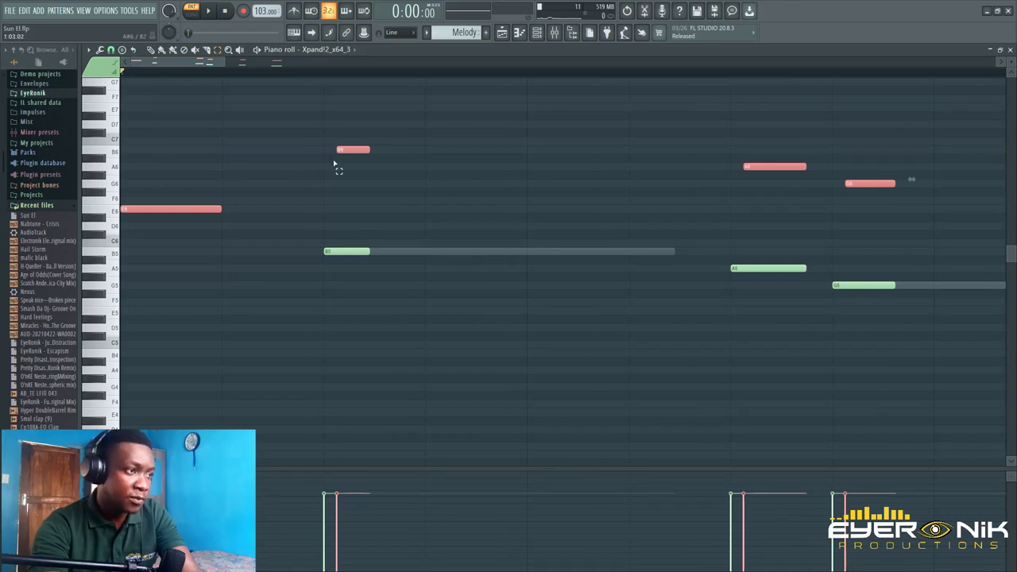
# - Audition the Melody pattern with its offset upper and lower octave notes, showing the whole first bar
pyautogui.press('space')
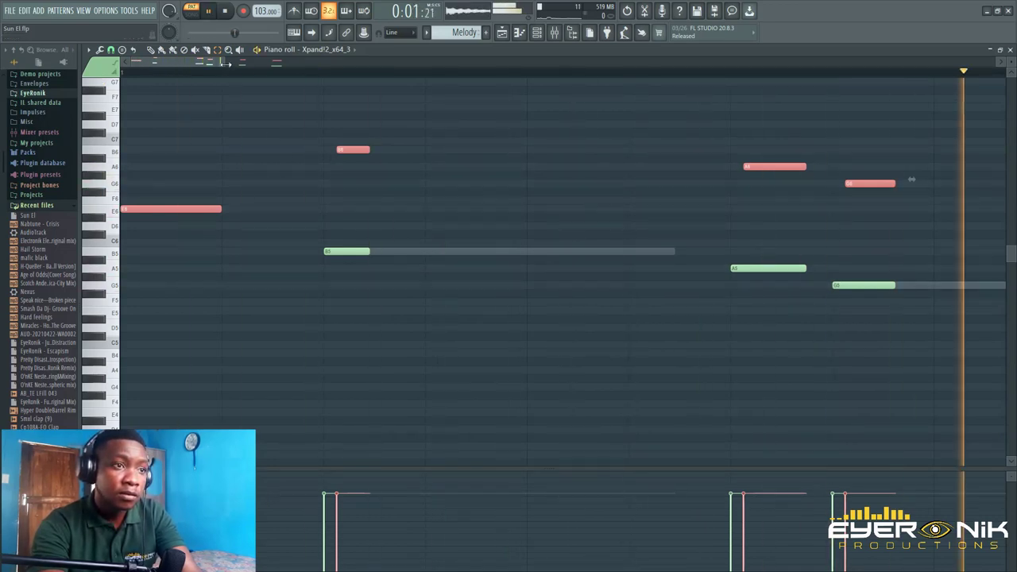
pyautogui.moveTo(226, 64); pyautogui.dragTo(450, 79)
pyautogui.press('space')
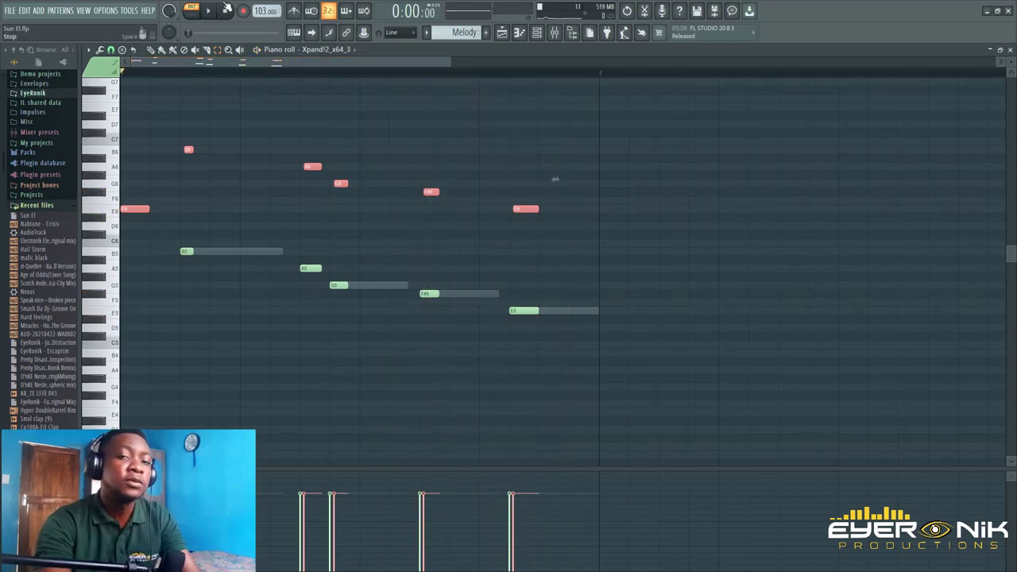
# - Return to the playlist and play the song from about bar 53 to hear the Melody clips within the arrangement
pyautogui.click(501, 35)
pyautogui.hscroll(2, 458, 68)
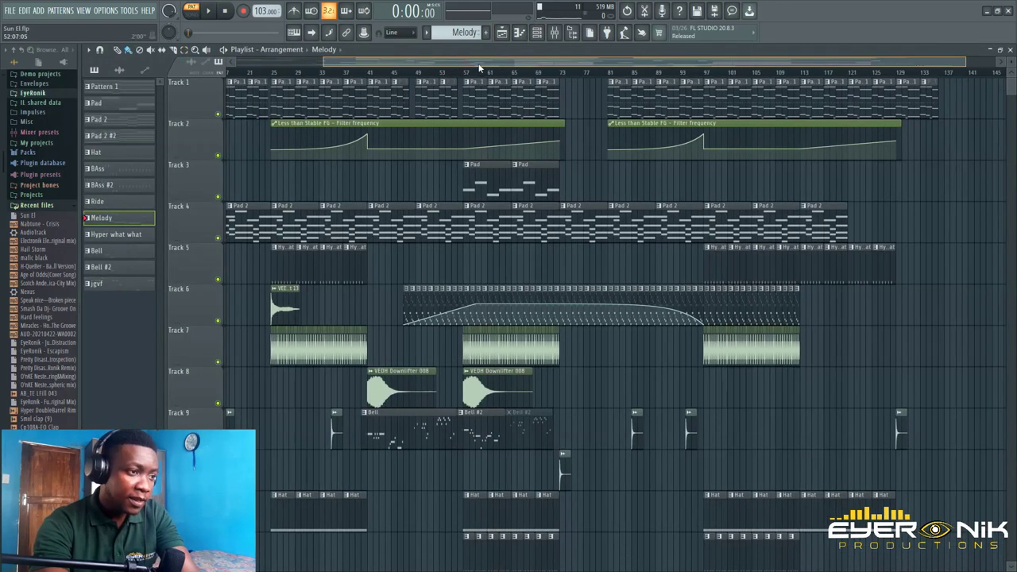
pyautogui.click(435, 73)
pyautogui.press('space')
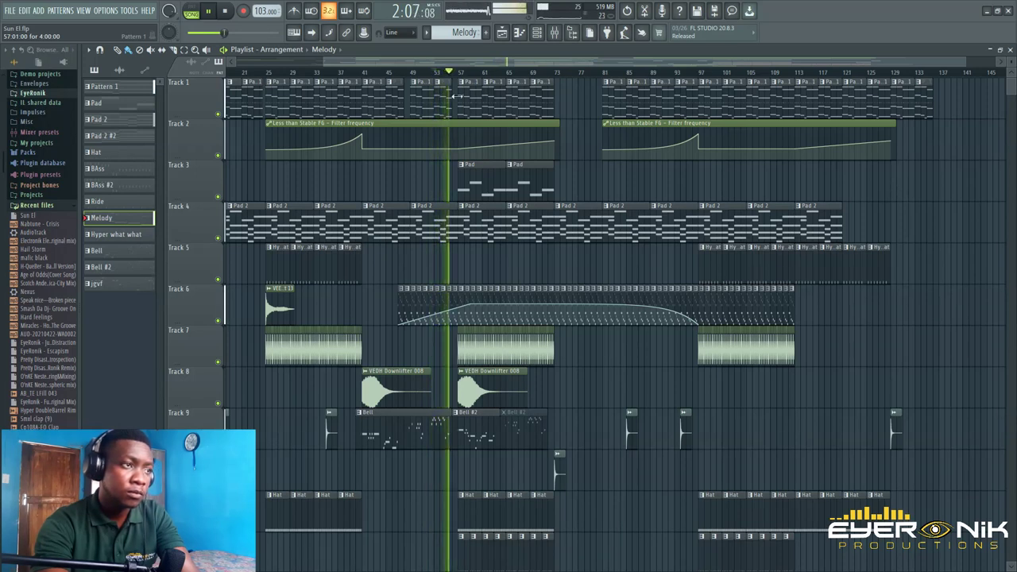
pyautogui.press('space')
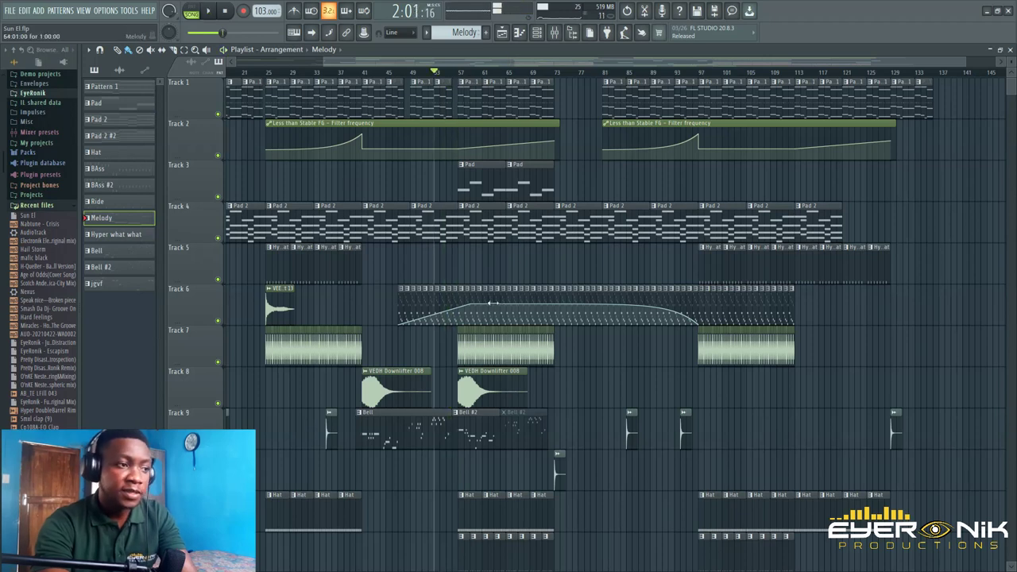
pyautogui.click(225, 10)
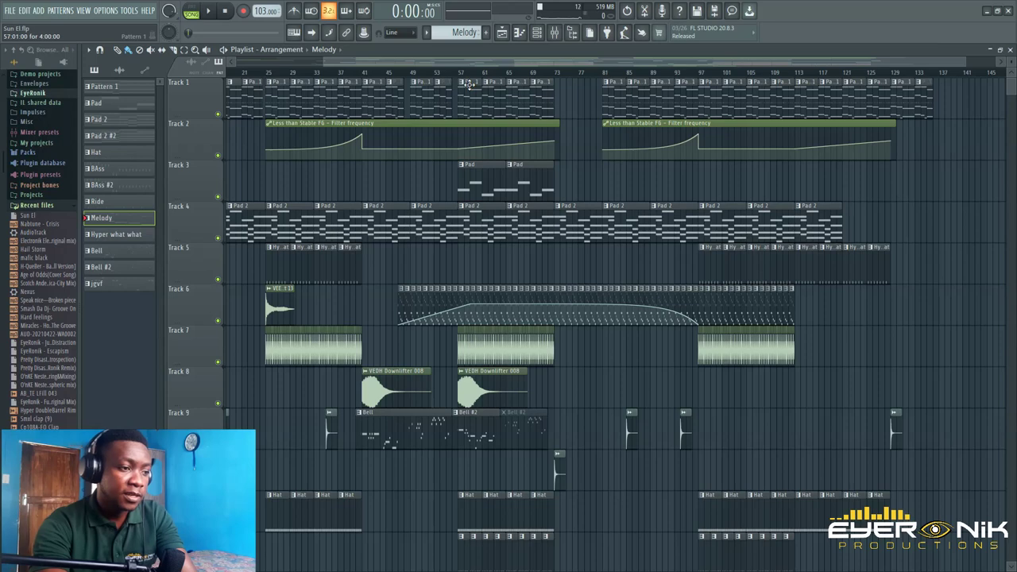
# - Open the Pad clip's EpicPad NUC notes from Track 3 and audition them in pattern mode
pyautogui.doubleClick(492, 182)
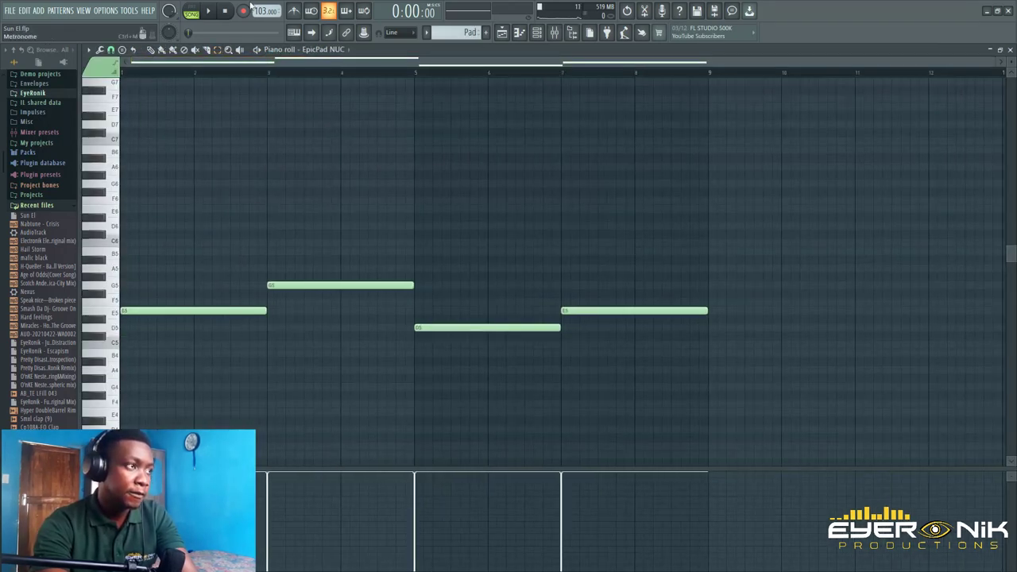
pyautogui.click(191, 13)
pyautogui.press('space')
pyautogui.press('F6')
pyautogui.press('F6')
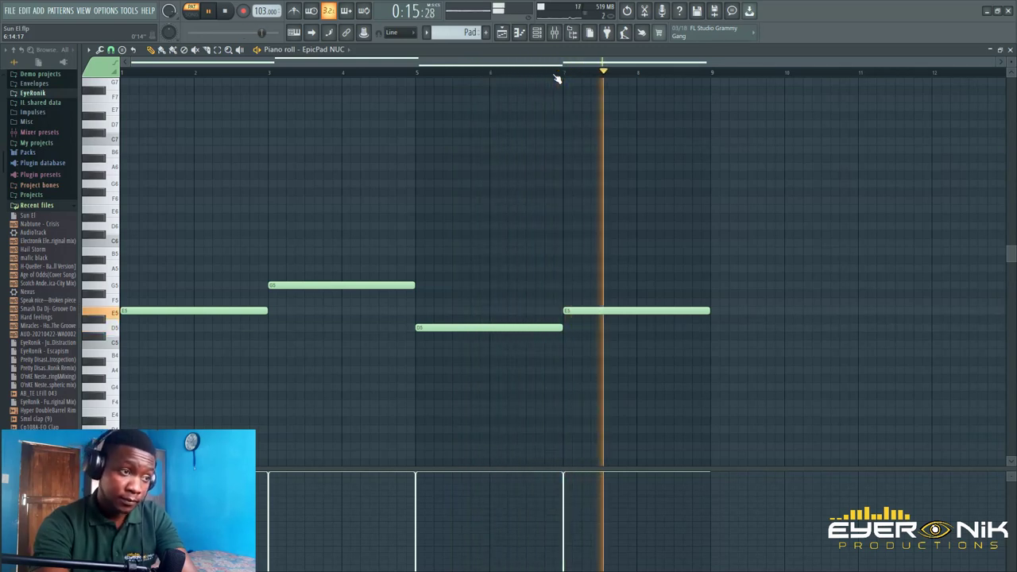
# - Stop the Pad pattern and show its EpicPad NUC instrument, moving its window clear of the channel names
pyautogui.click(226, 11)
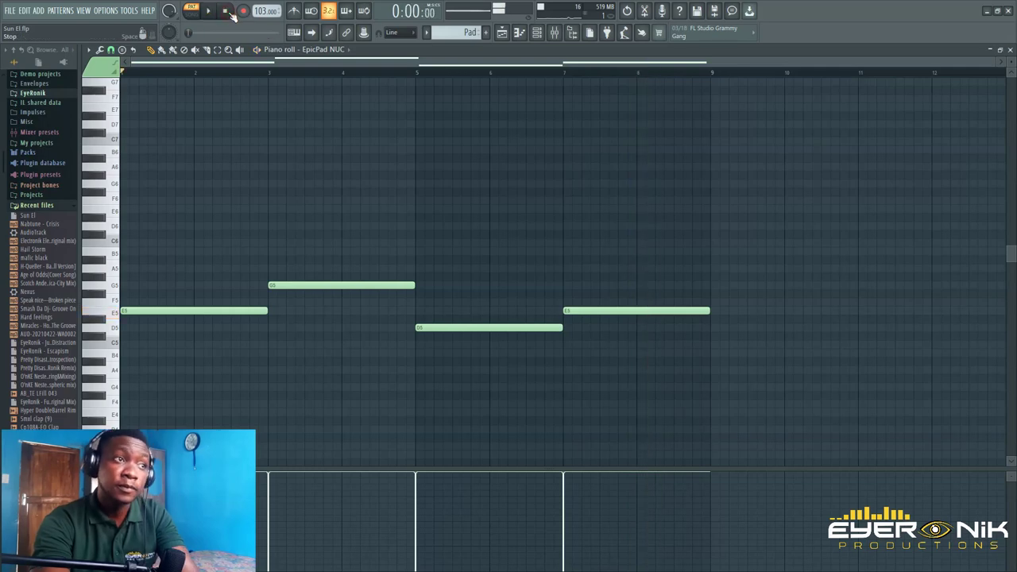
pyautogui.click(547, 36)
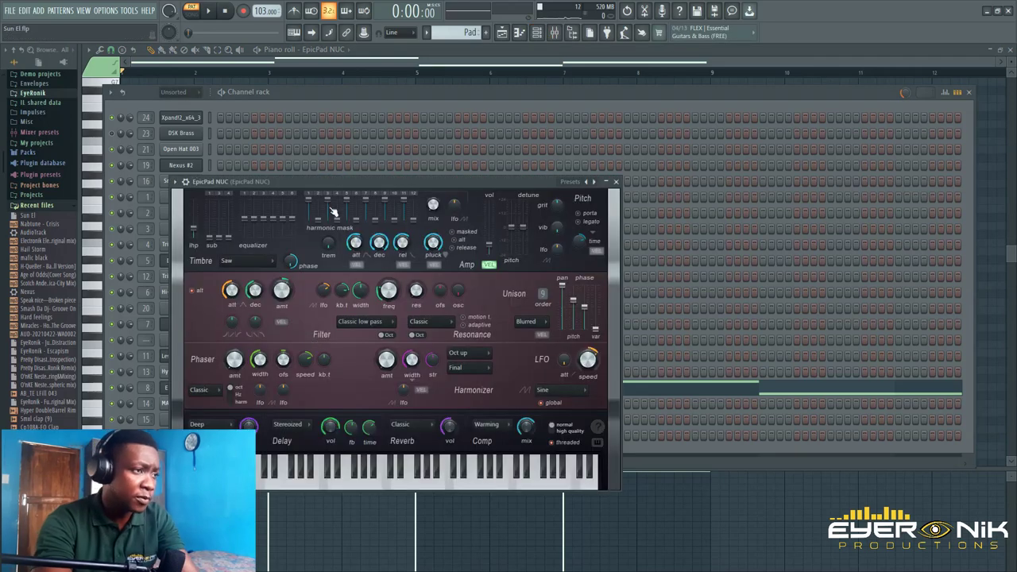
pyautogui.moveTo(345, 188); pyautogui.dragTo(486, 119)
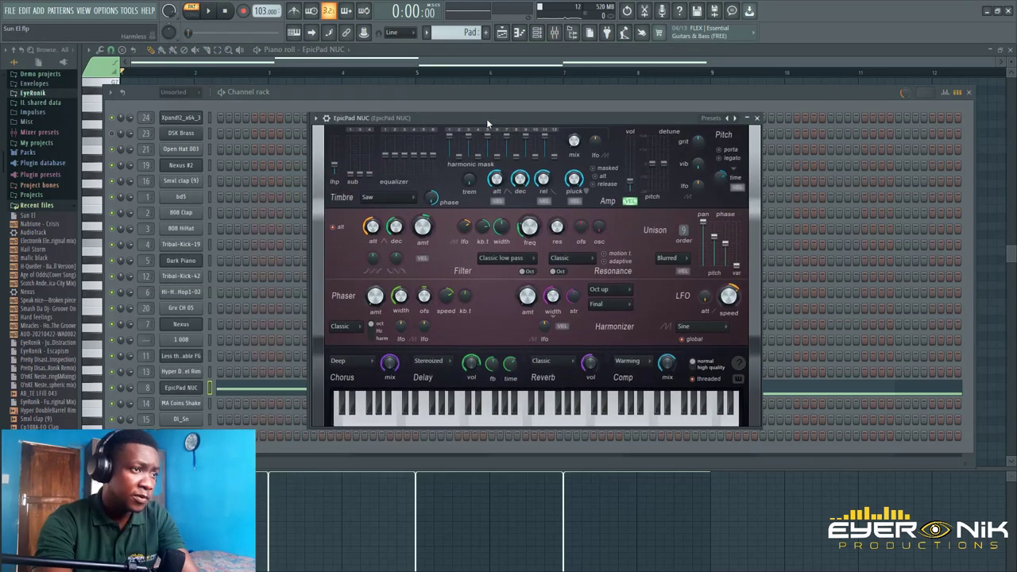
# - Return to the playlist and play the song from about bar 57 to hear the Pad clips in context, ending with playback stopped
pyautogui.click(502, 34)
pyautogui.click(460, 74)
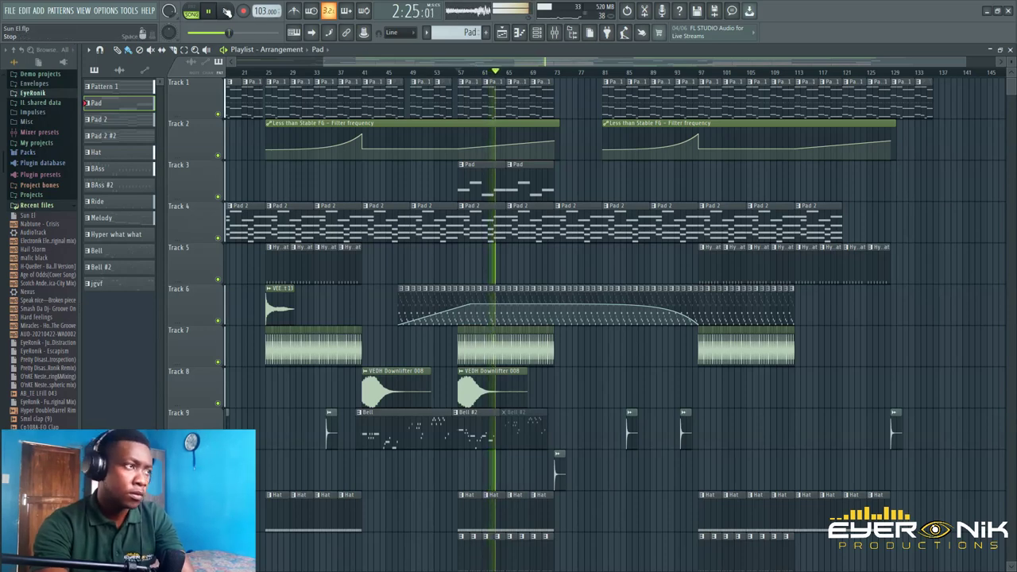
pyautogui.click(225, 11)
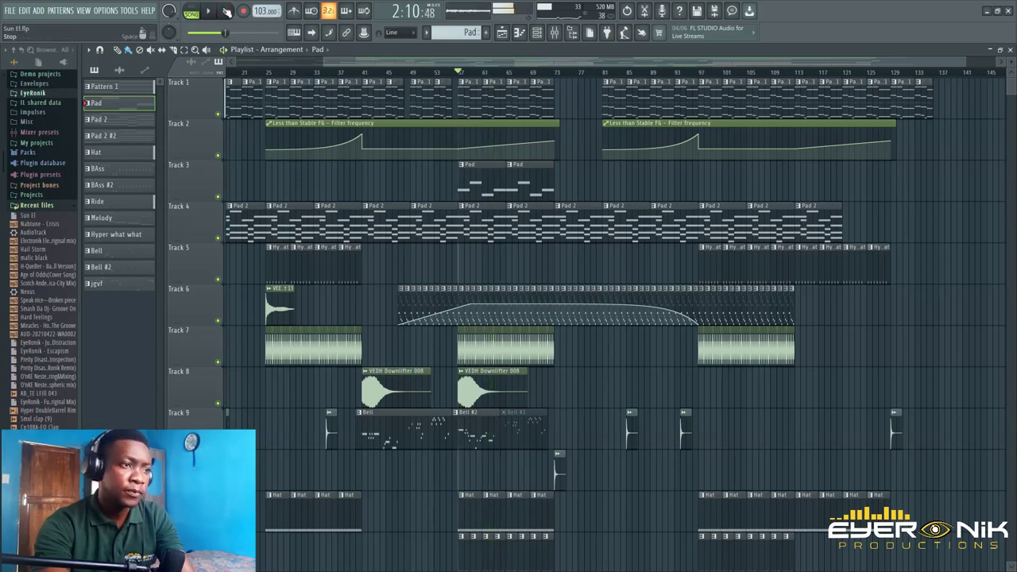
pyautogui.click(226, 11)
# - Play the song from about bar 73 to hear the breakdown while reviewing the tracks that continue through it
pyautogui.moveTo(473, 62); pyautogui.dragTo(568, 81)
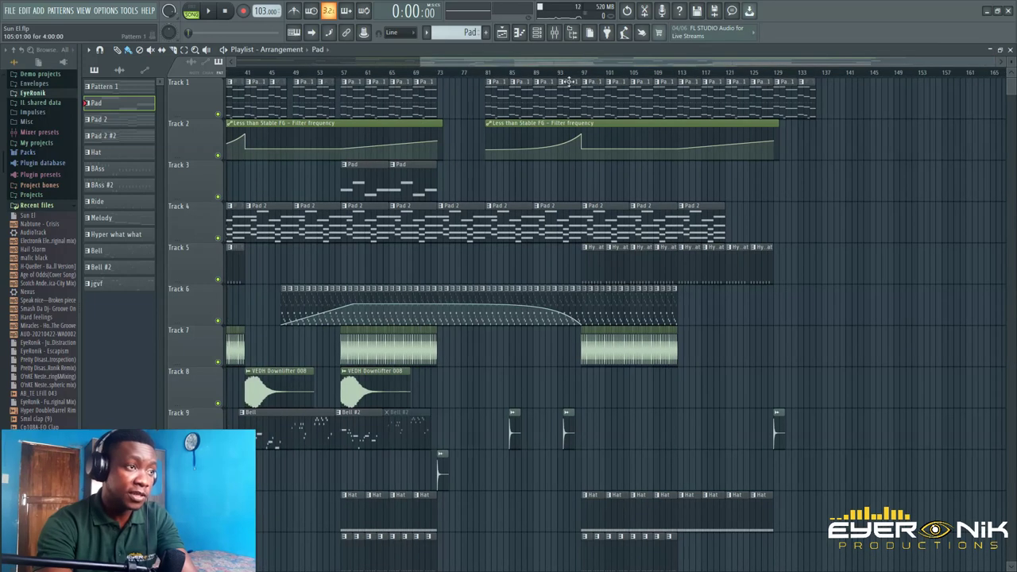
pyautogui.click(440, 75)
pyautogui.press('space')
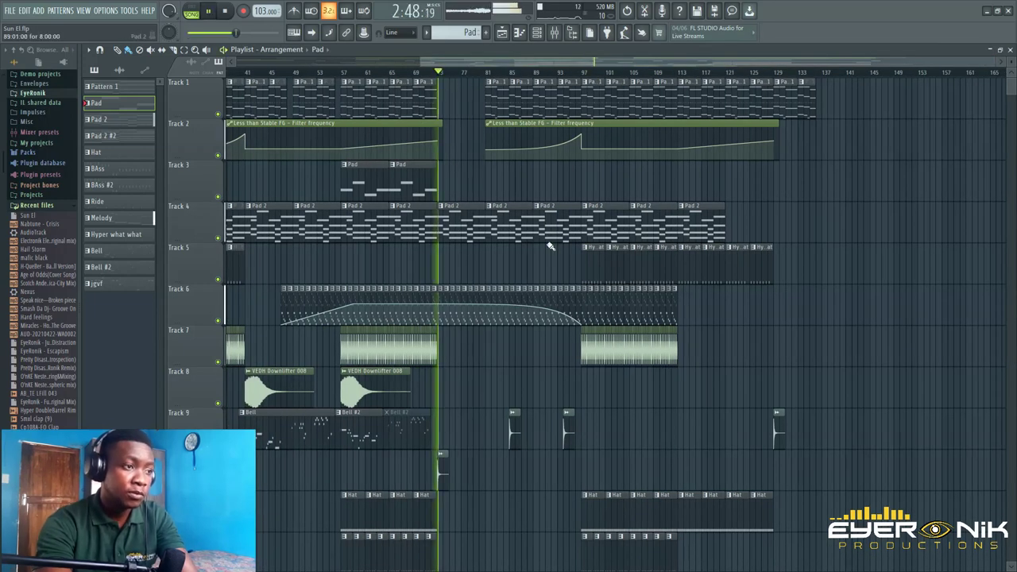
pyautogui.scroll(-2, 1008, 87)
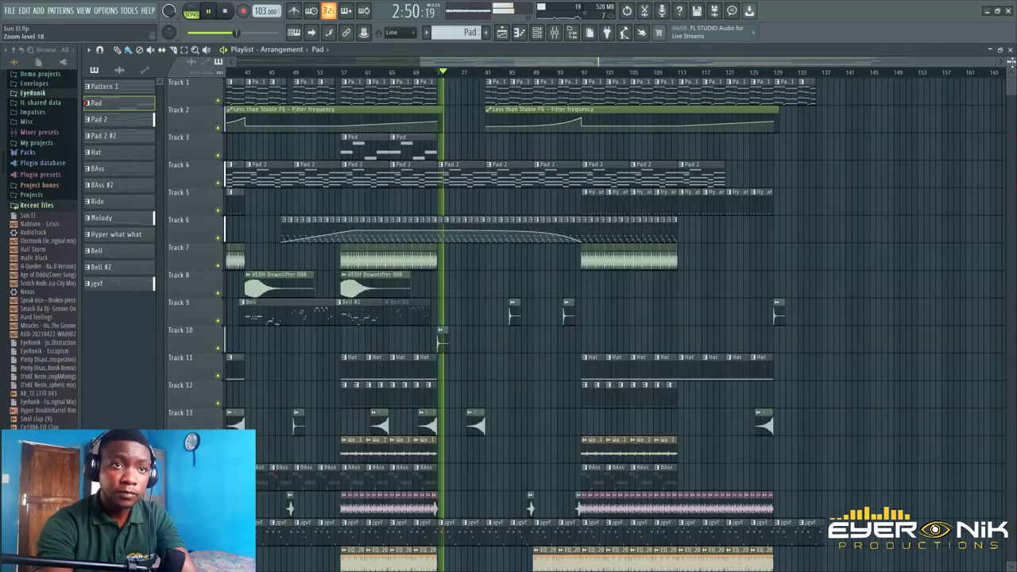
pyautogui.scroll(-3, 1009, 88)
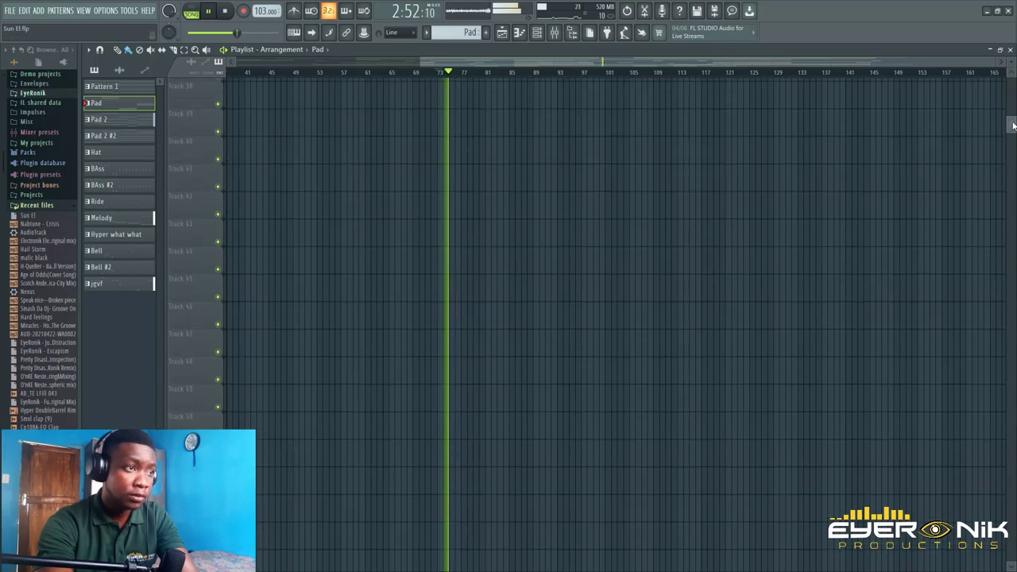
pyautogui.scroll(4, 1012, 87)
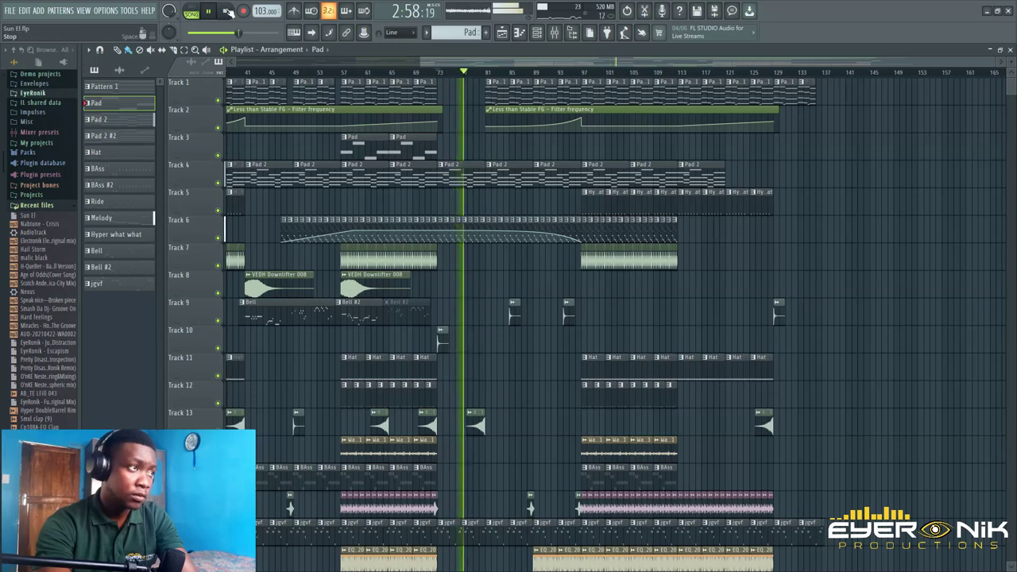
pyautogui.press('space')
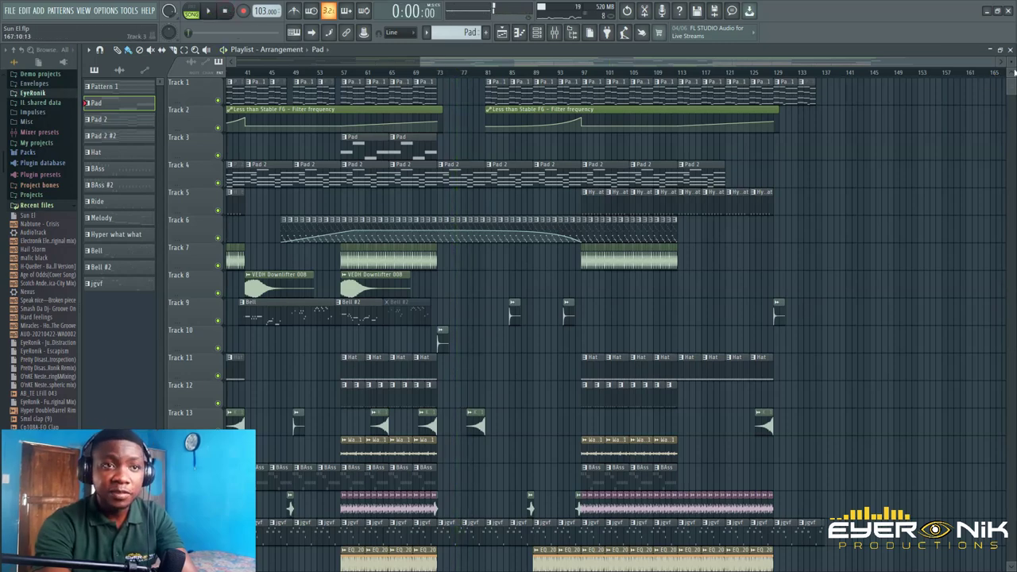
# - Play the song from bar 81, where the Track 1 clips and the filter automation return, and pause playback
pyautogui.scroll(3, 791, 289)
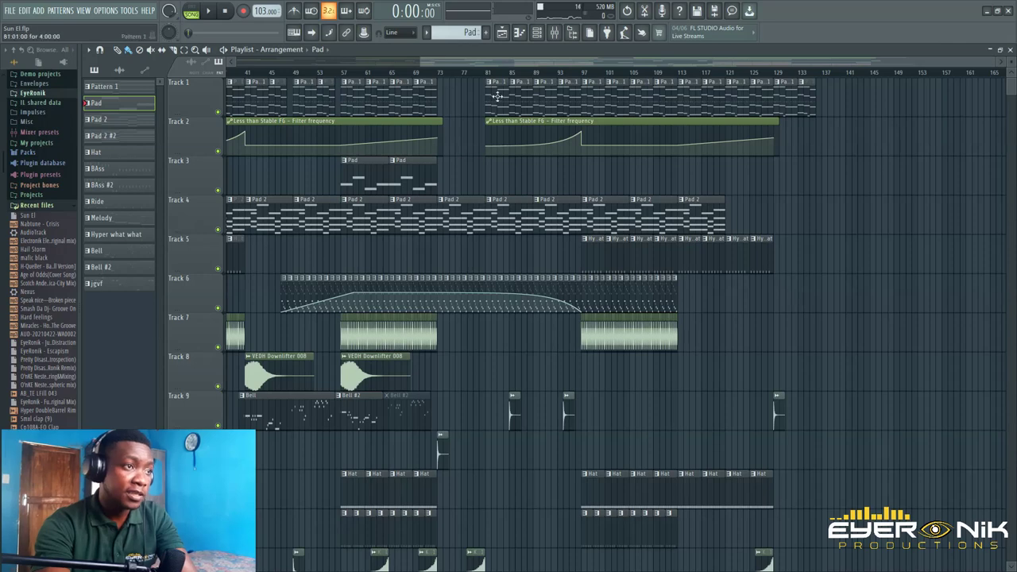
pyautogui.scroll(2, 460, 208)
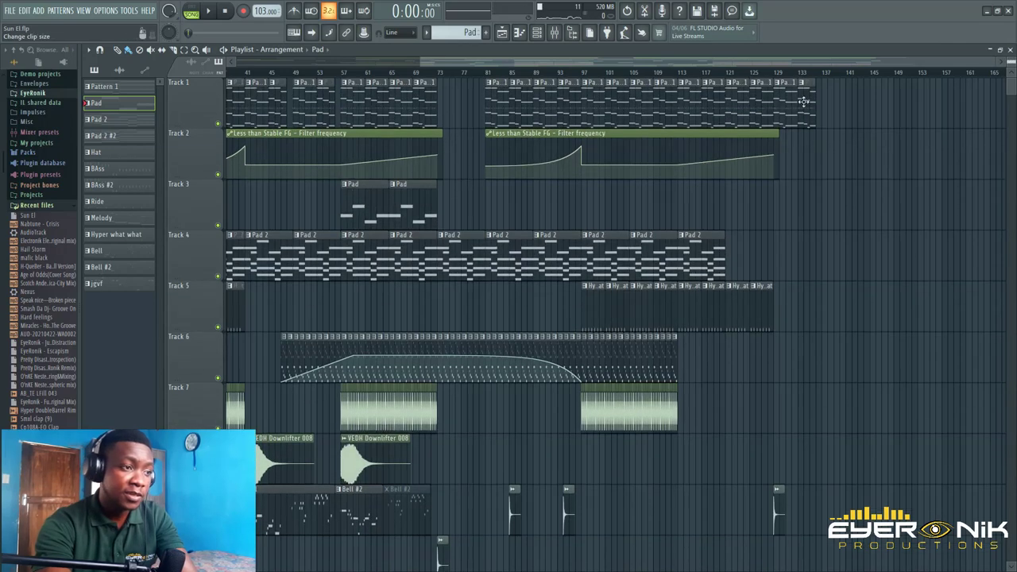
pyautogui.click(489, 74)
pyautogui.press('space')
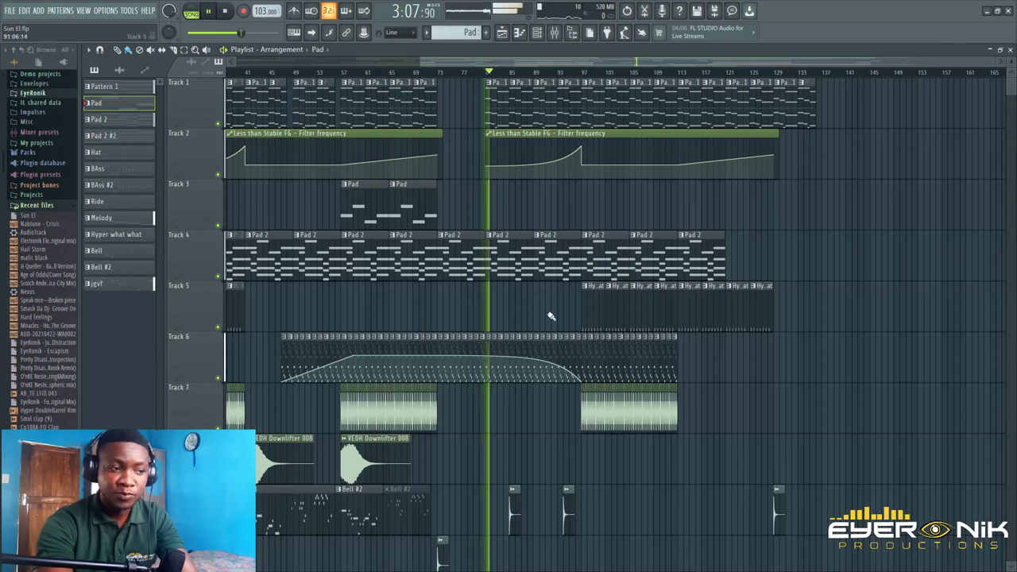
pyautogui.scroll(-2, 551, 316)
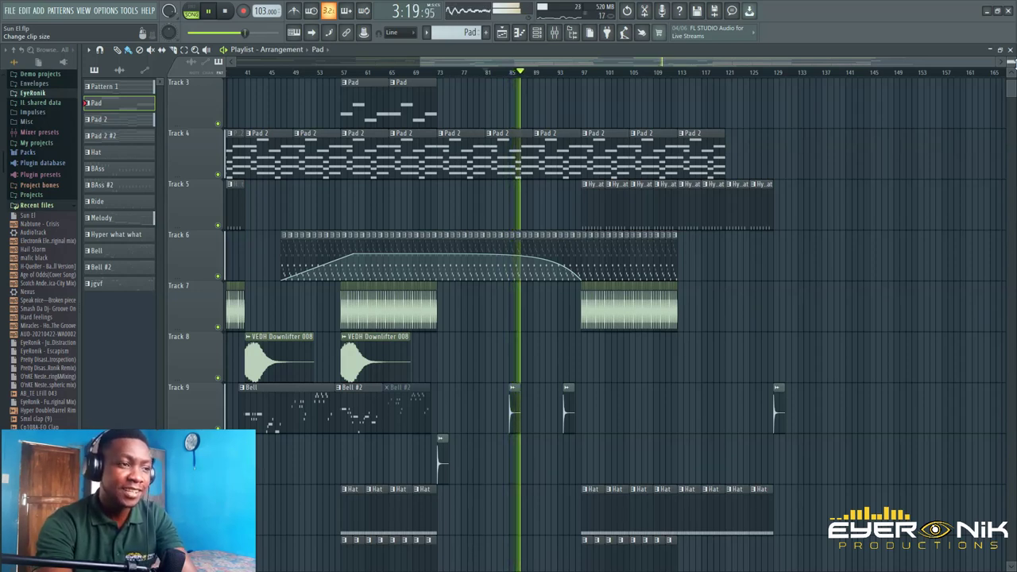
pyautogui.click(220, 16)
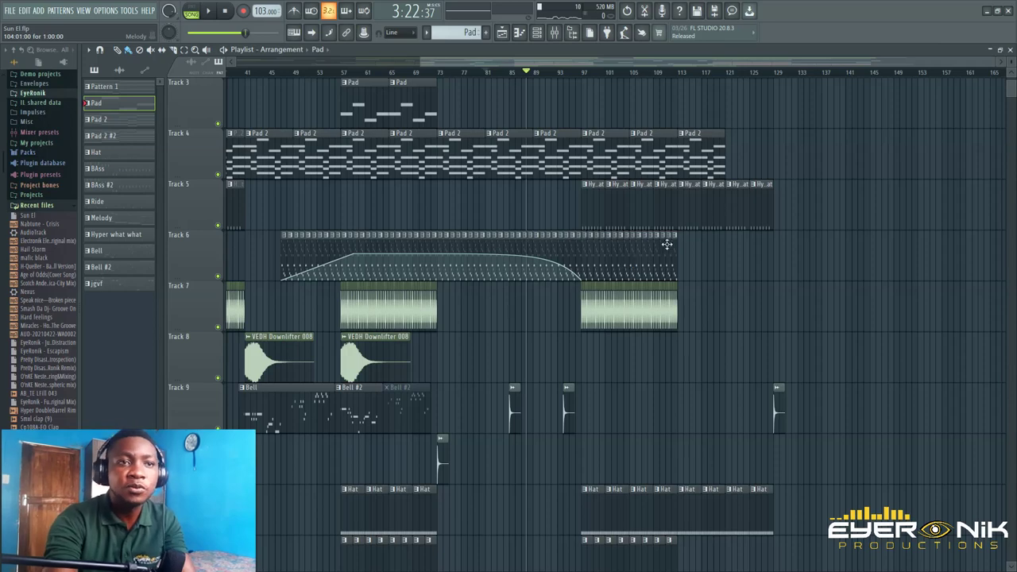
# - Review the full stack of playlist tracks and play the song from about bar 97, where the drums come back
pyautogui.scroll(-2, 1010, 60)
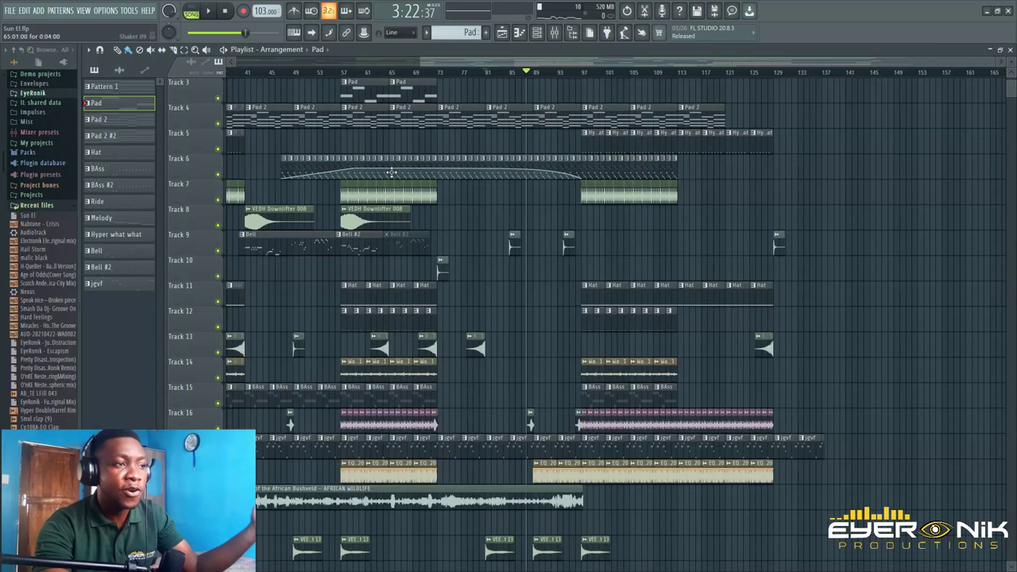
pyautogui.scroll(2, 413, 423)
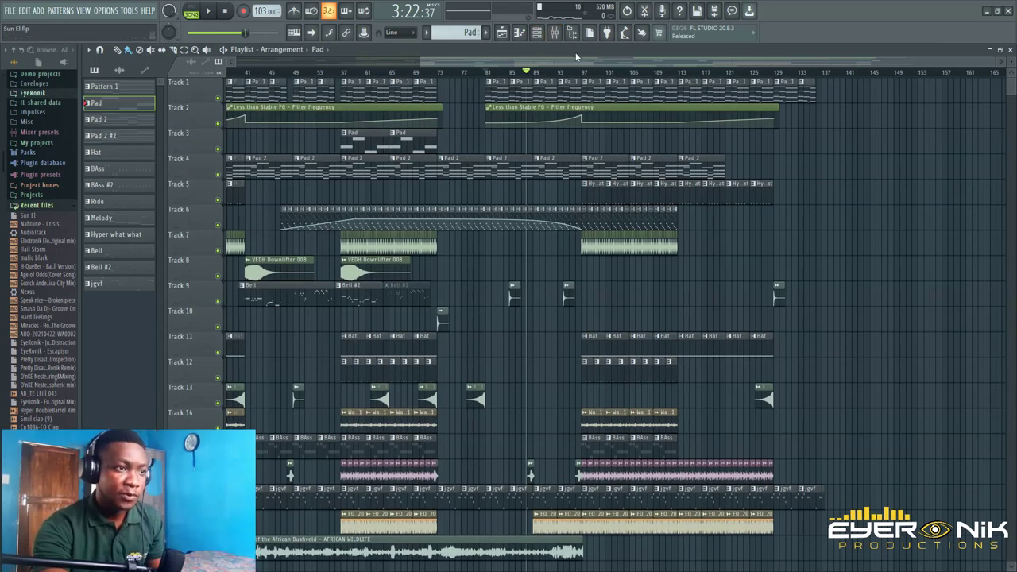
pyautogui.click(583, 71)
pyautogui.press('space')
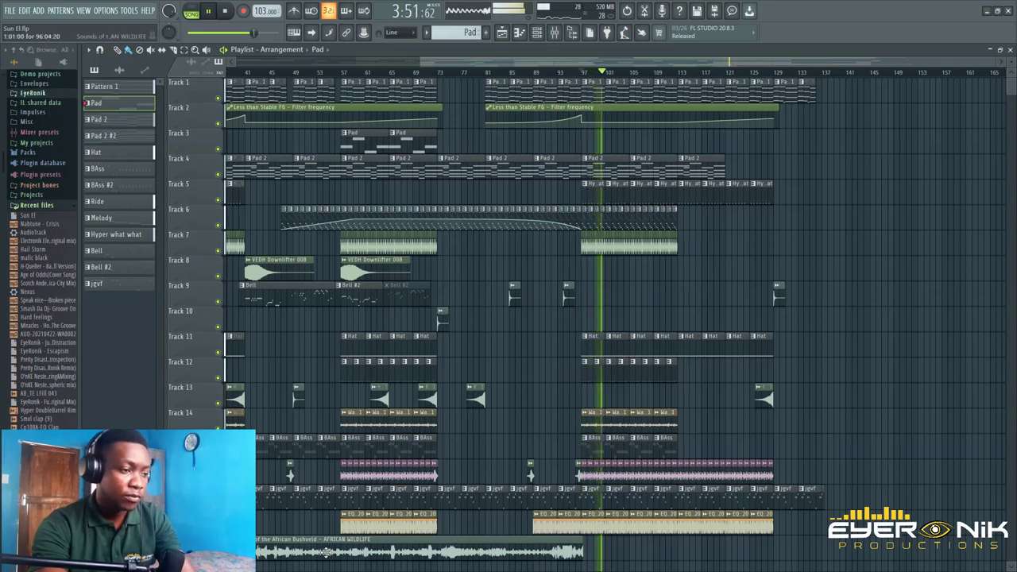
# - Place a second Sounds of the African Bushveld clip directly after the first at about bar 96, ending near bar 141, and stop playback
pyautogui.click(318, 553)
pyautogui.click(607, 552)
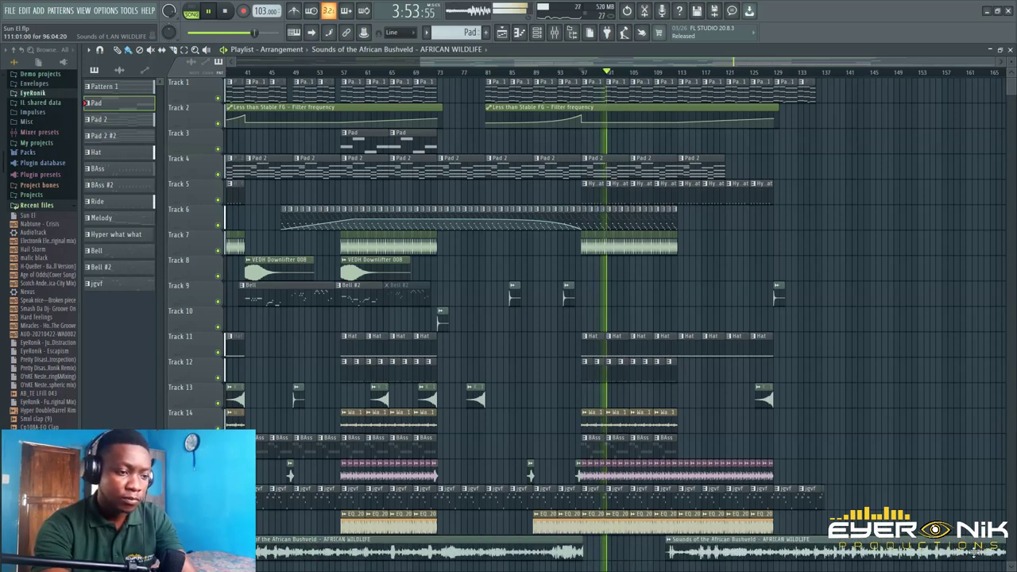
pyautogui.moveTo(919, 554); pyautogui.dragTo(898, 564)
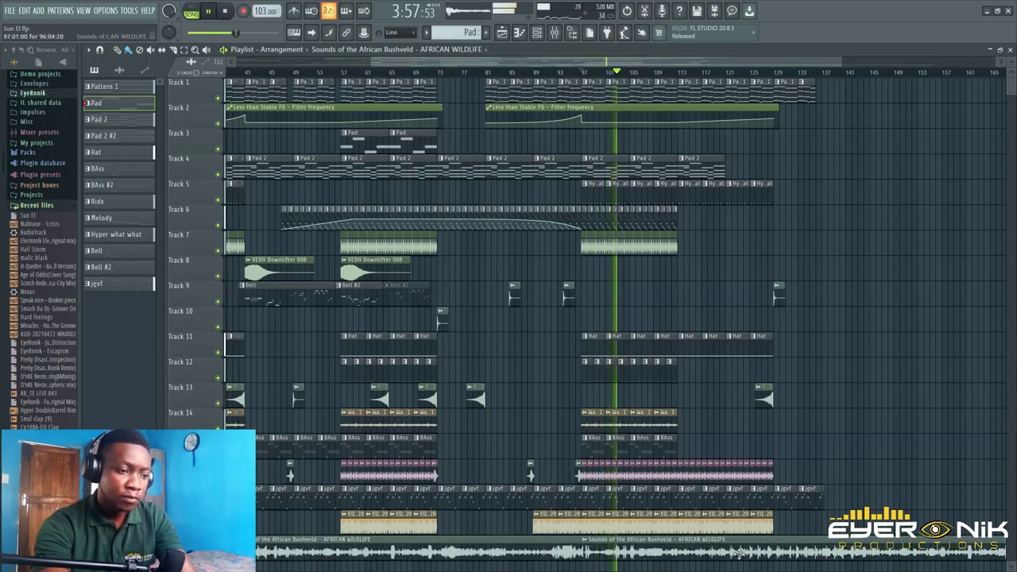
pyautogui.moveTo(729, 544); pyautogui.dragTo(727, 546)
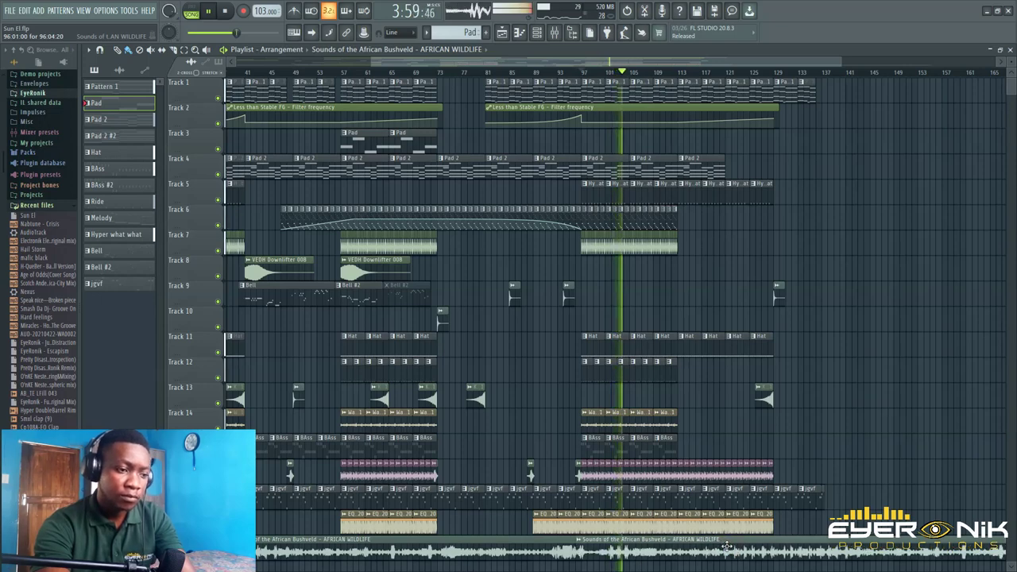
pyautogui.moveTo(575, 63); pyautogui.dragTo(666, 70)
pyautogui.press('space')
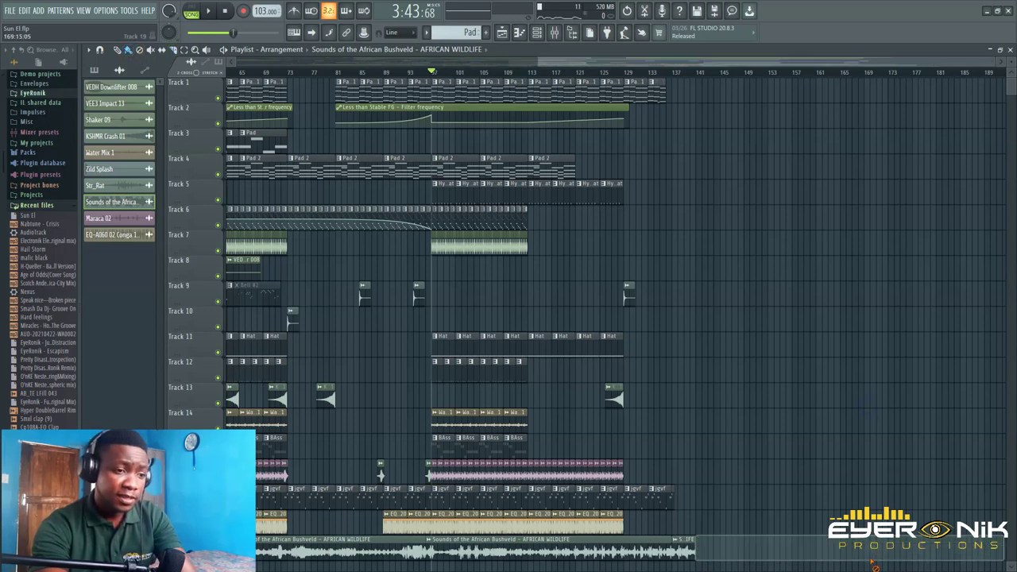
# - Play the song from about bar 113 to hear the closing section after the Melody clips end
pyautogui.click(529, 74)
pyautogui.press('space')
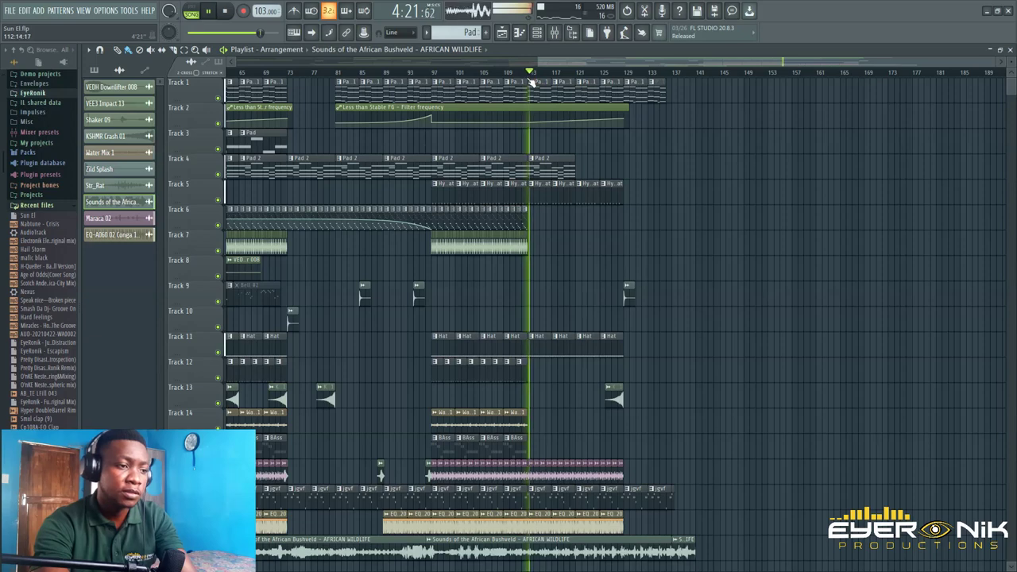
pyautogui.moveTo(751, 61); pyautogui.dragTo(776, 57)
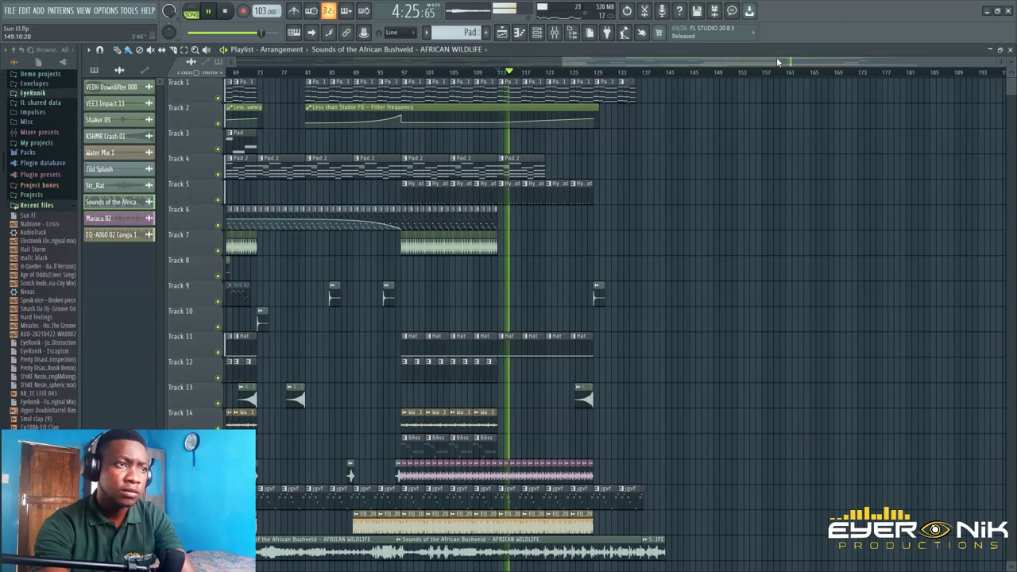